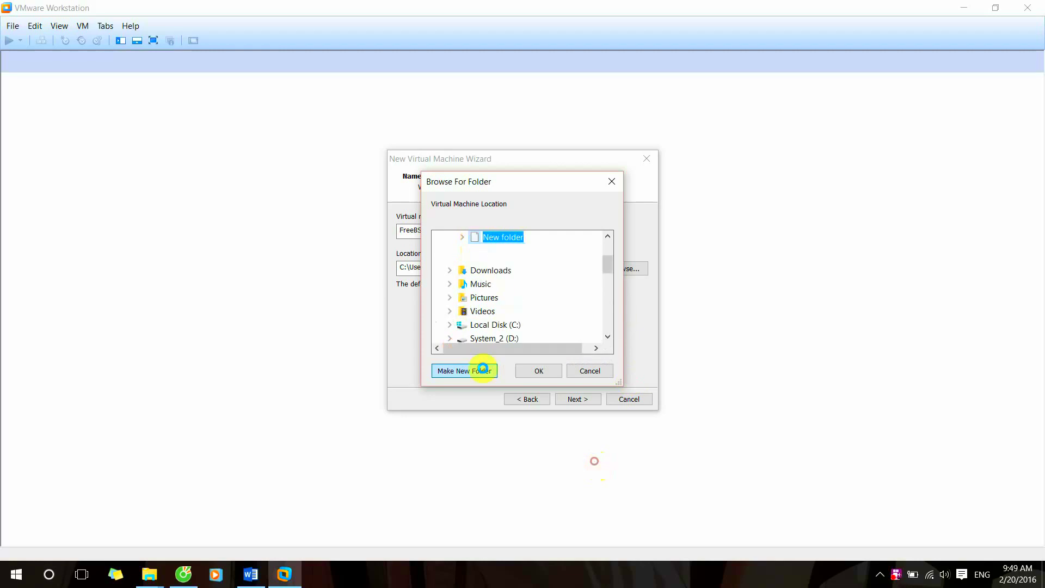
Create a new folder named pfsense and use it as the VM location
{"action": "type", "text": "p"}
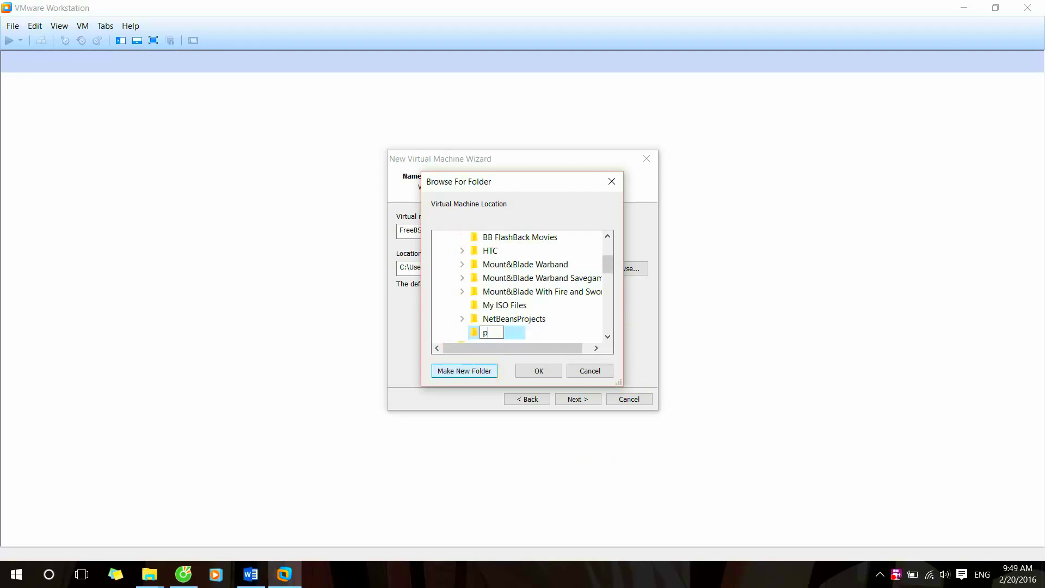
{"action": "type", "text": "fsense"}
{"action": "key", "text": "Return"}
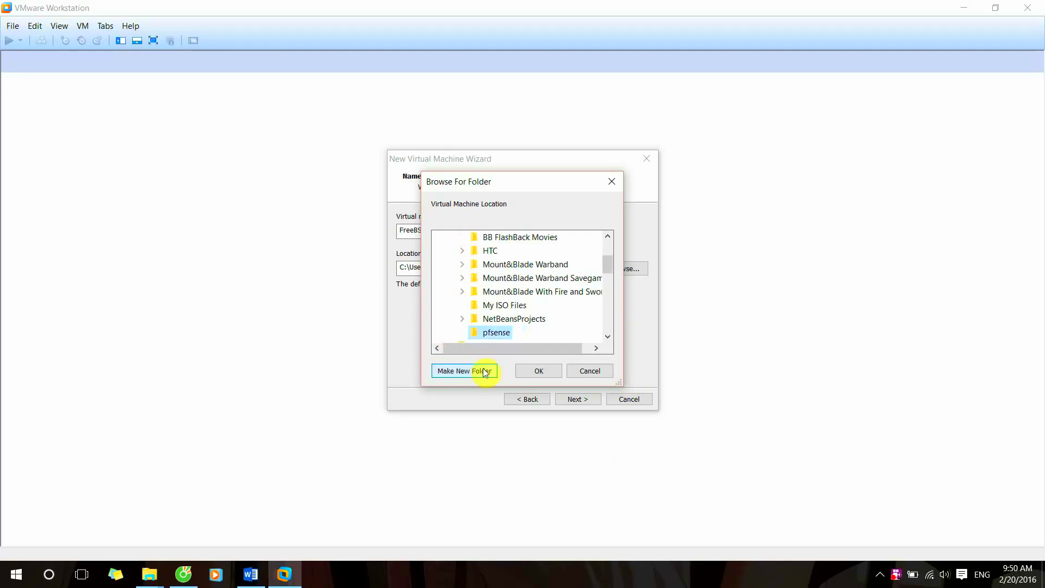
{"action": "left_click", "coordinate": [541, 370]}
Name the virtual machine Pfsense, keep the 20 GB disk, and go to hardware customization
{"action": "left_click_drag", "start_coordinate": [467, 230], "coordinate": [327, 245]}
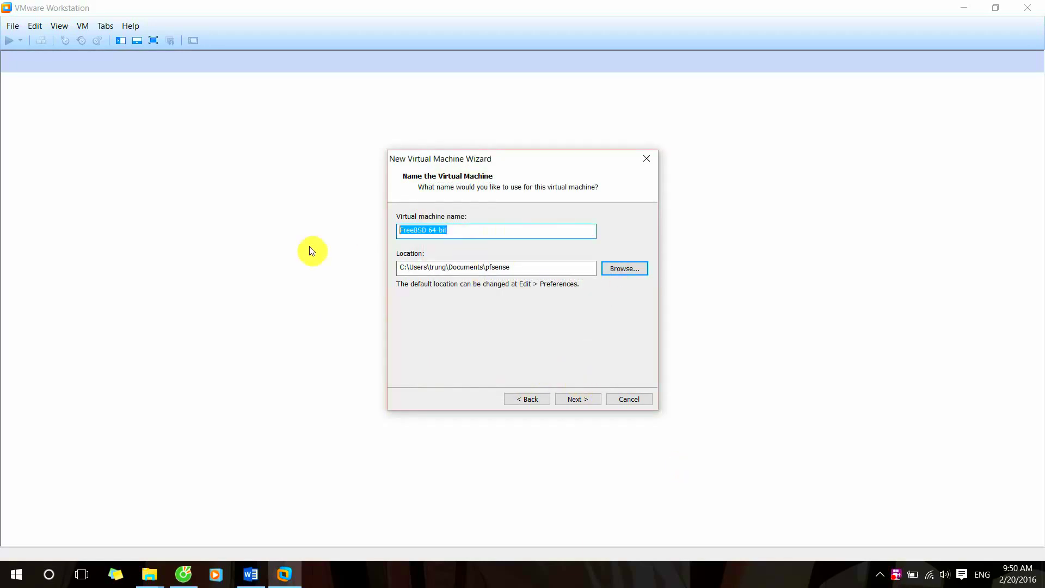
{"action": "type", "text": "Pf"}
{"action": "key", "text": "BackSpace"}
{"action": "type", "text": "fsens"}
{"action": "key", "text": "BackSpace"}
{"action": "type", "text": "se"}
{"action": "key", "text": "Return"}
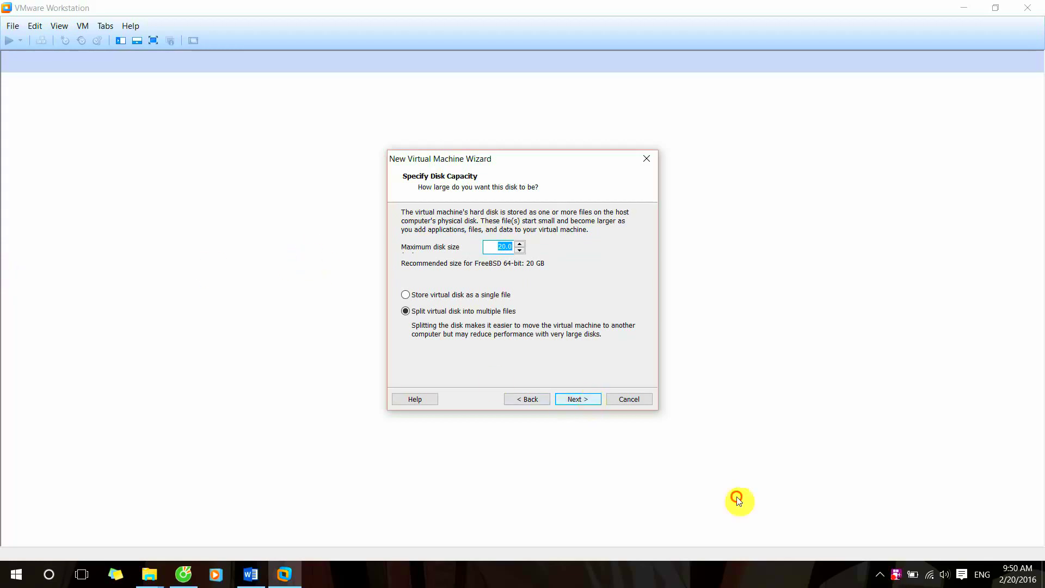
{"action": "key", "text": "Return"}
{"action": "left_click", "coordinate": [473, 345]}
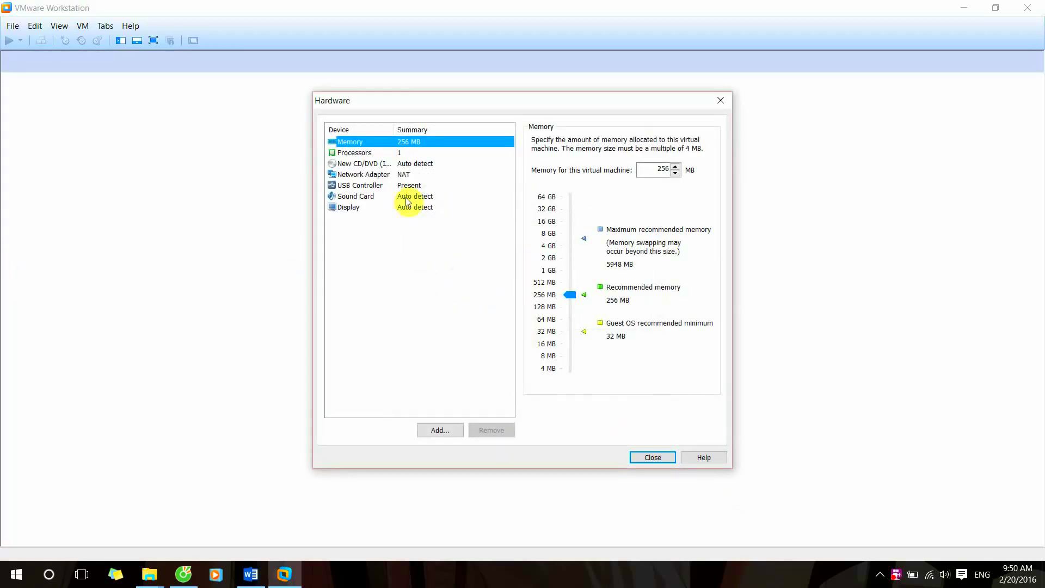
Add a network adapter connected to the custom VMnet2 network
{"action": "left_click", "coordinate": [461, 429]}
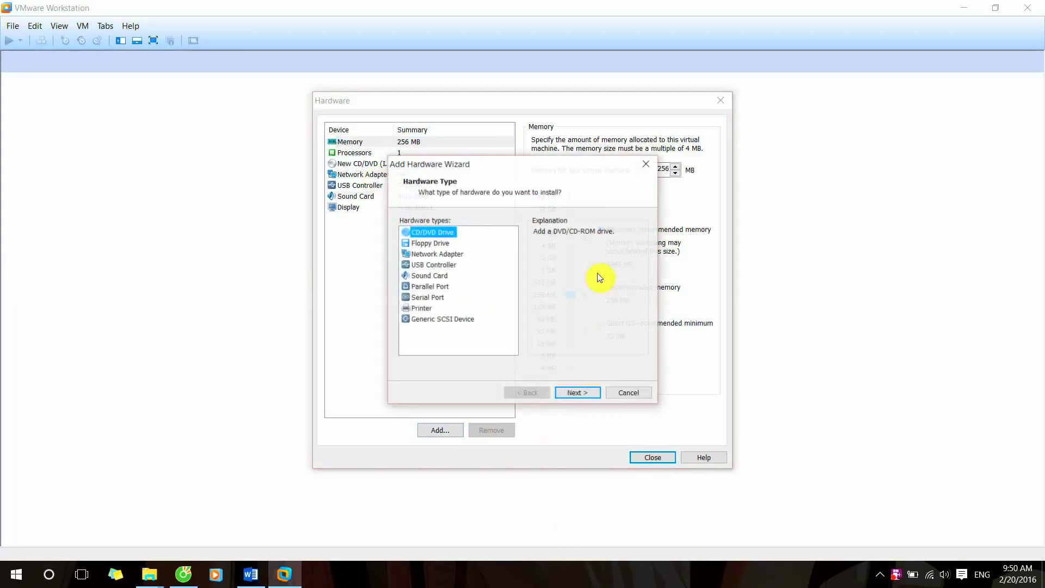
{"action": "left_click", "coordinate": [435, 254]}
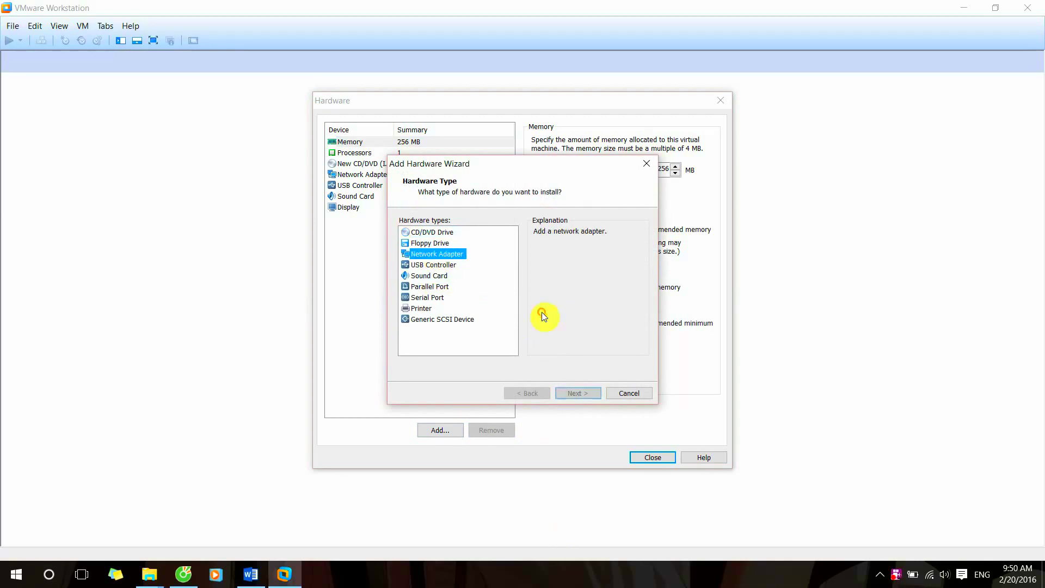
{"action": "left_click", "coordinate": [578, 393]}
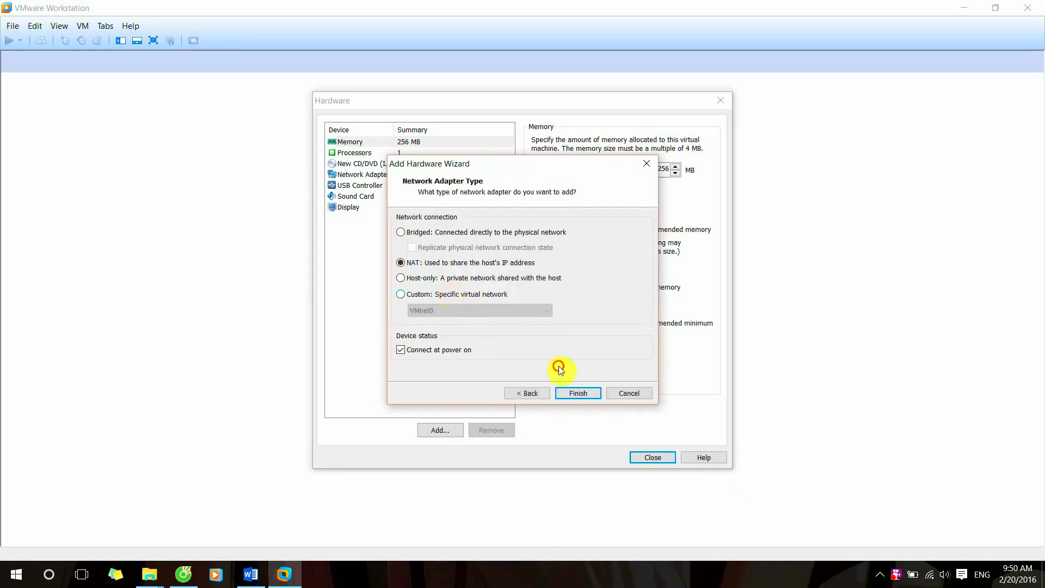
{"action": "left_click", "coordinate": [400, 294]}
{"action": "left_click", "coordinate": [546, 310]}
{"action": "left_click", "coordinate": [472, 338]}
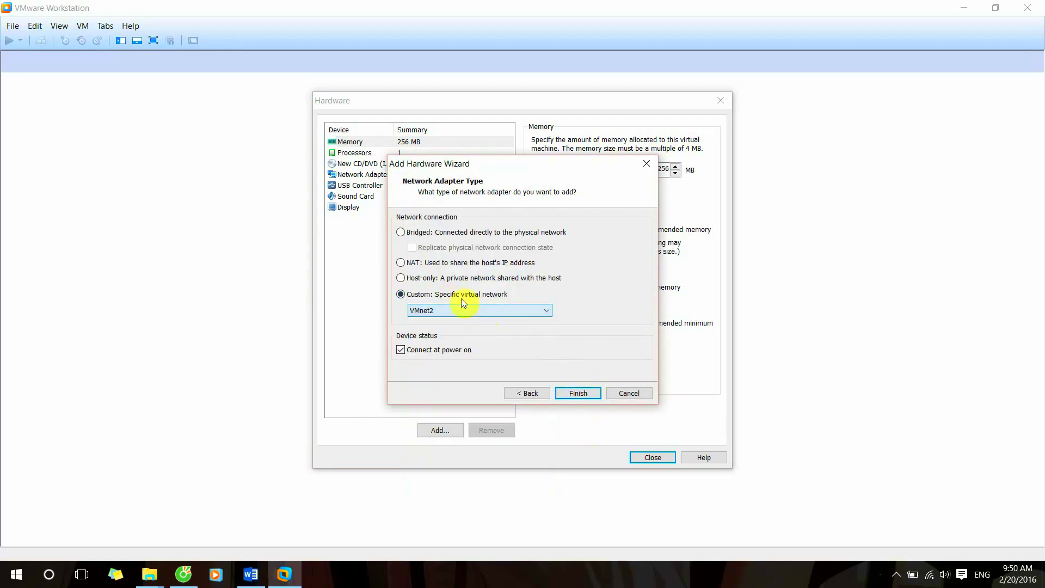
{"action": "left_click", "coordinate": [578, 393]}
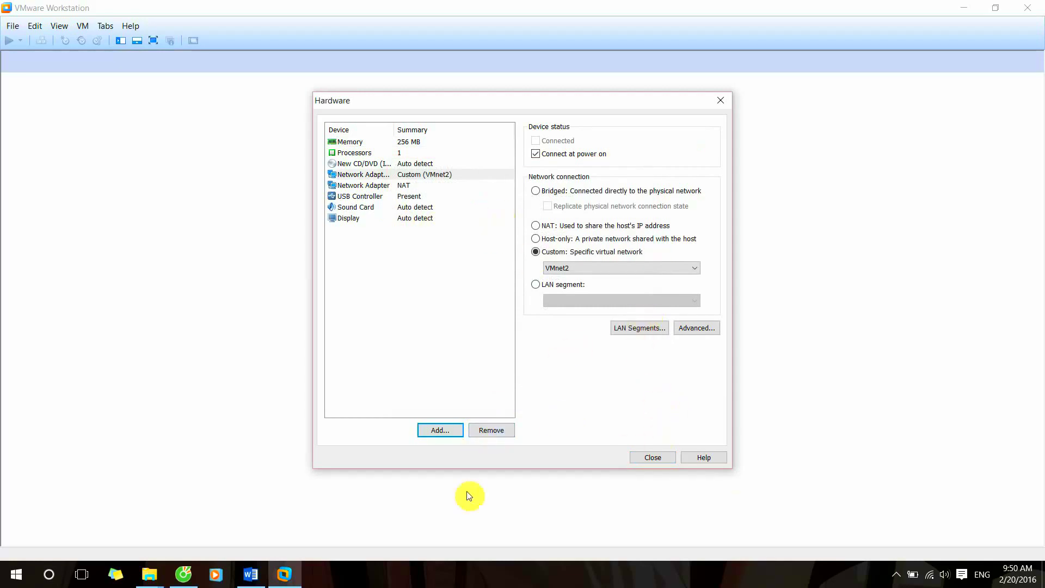
Add a second network adapter connected to the custom VMnet3 network
{"action": "key", "text": "Return"}
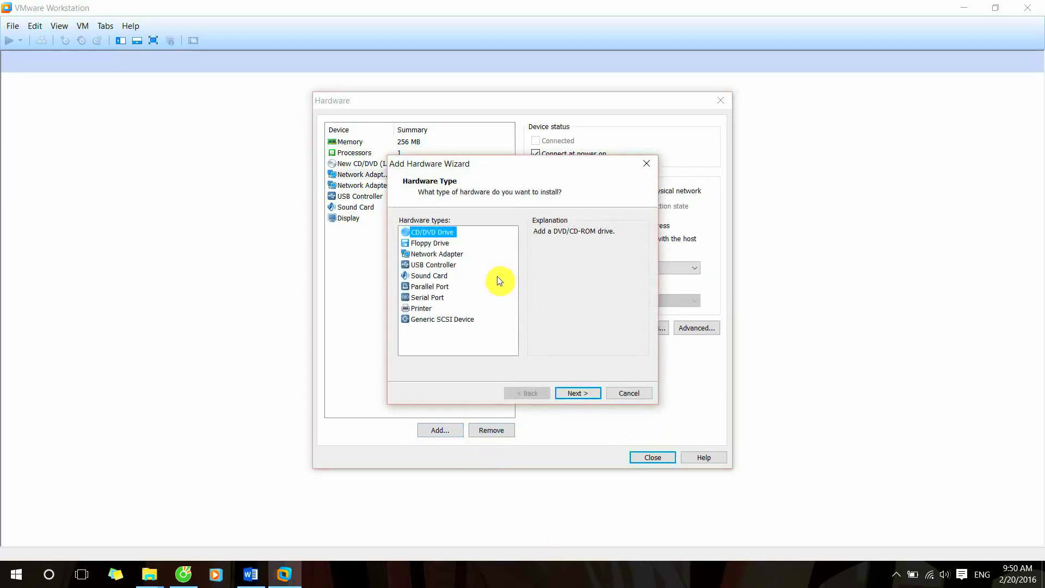
{"action": "left_click", "coordinate": [421, 254]}
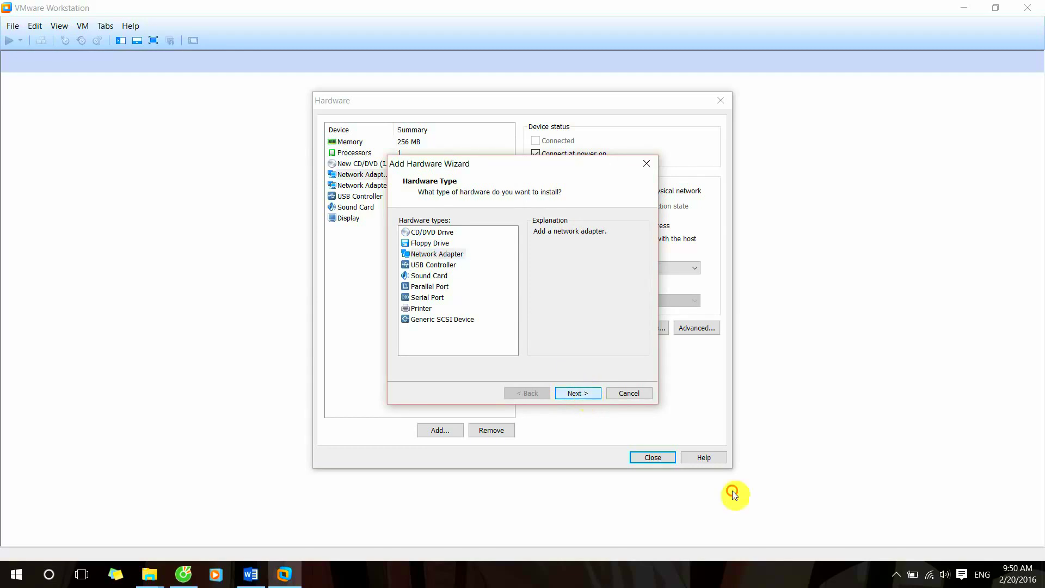
{"action": "left_click", "coordinate": [585, 393]}
{"action": "left_click", "coordinate": [463, 297]}
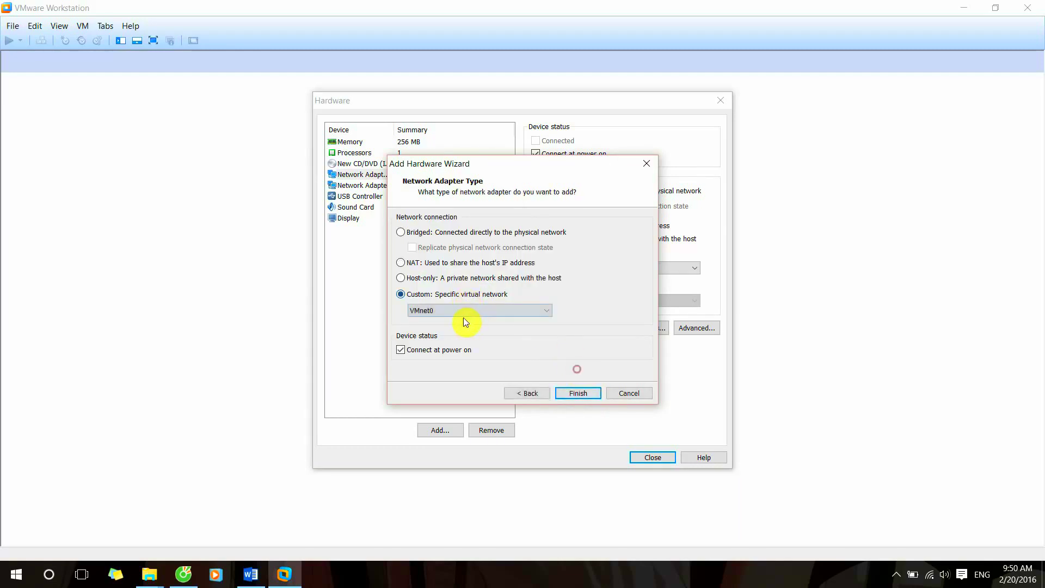
{"action": "left_click", "coordinate": [455, 311]}
{"action": "left_click", "coordinate": [578, 393]}
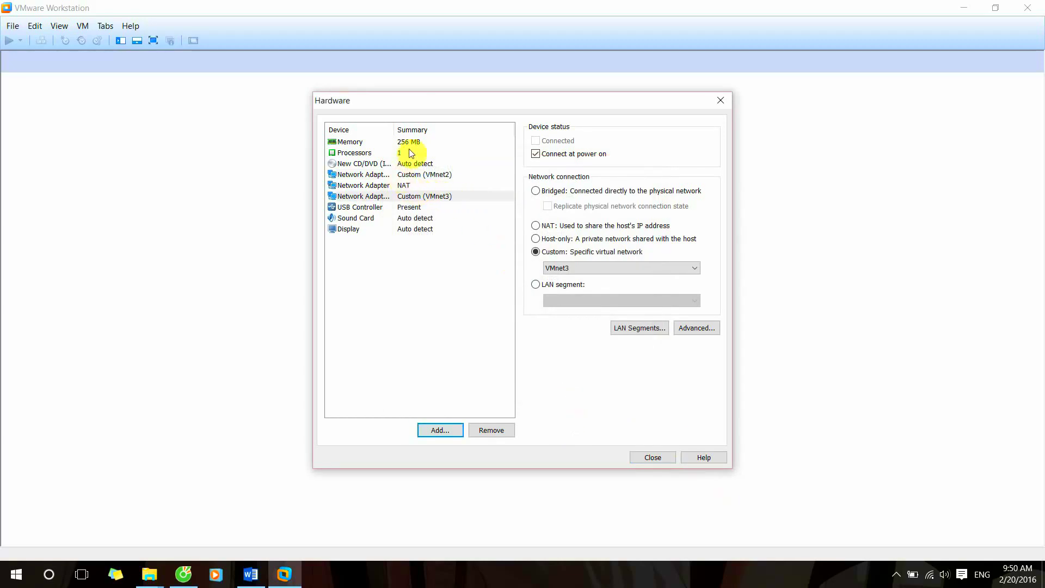
Raise the VM's memory to 512 MB and set the CD/DVD drive to use an ISO image
{"action": "left_click", "coordinate": [397, 185]}
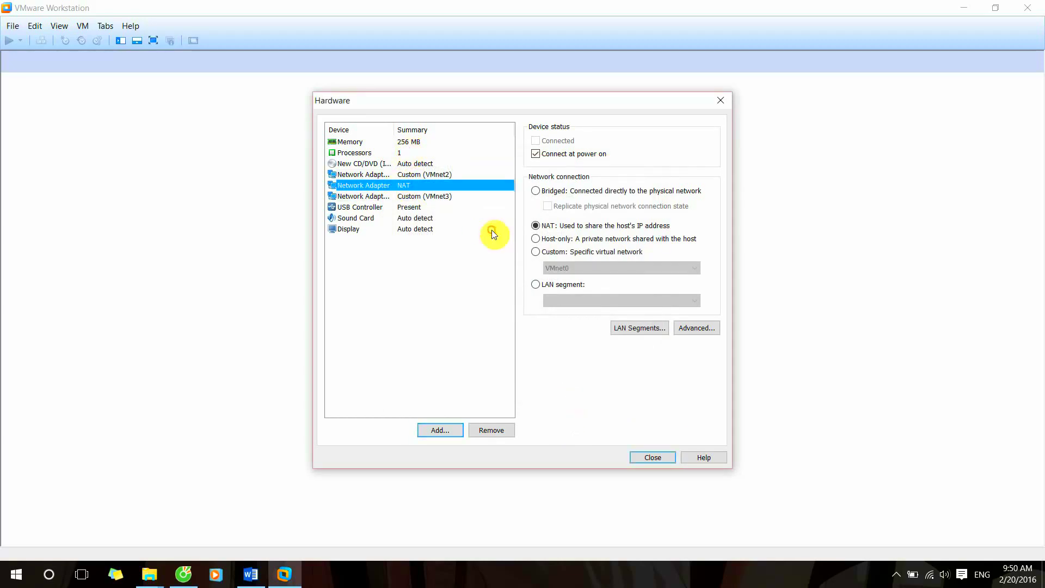
{"action": "left_click", "coordinate": [404, 142]}
{"action": "left_click", "coordinate": [578, 284]}
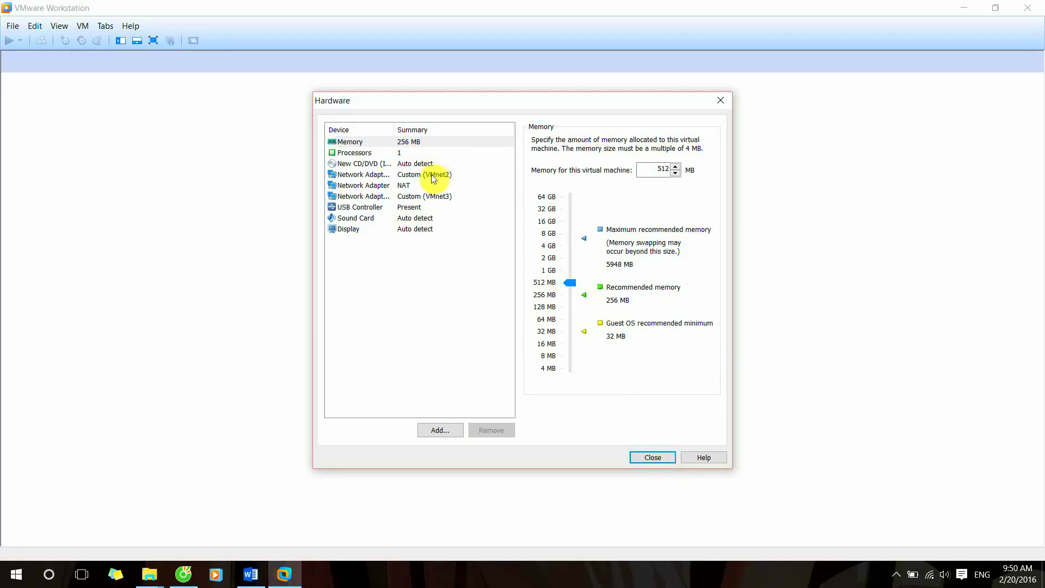
{"action": "left_click", "coordinate": [416, 164]}
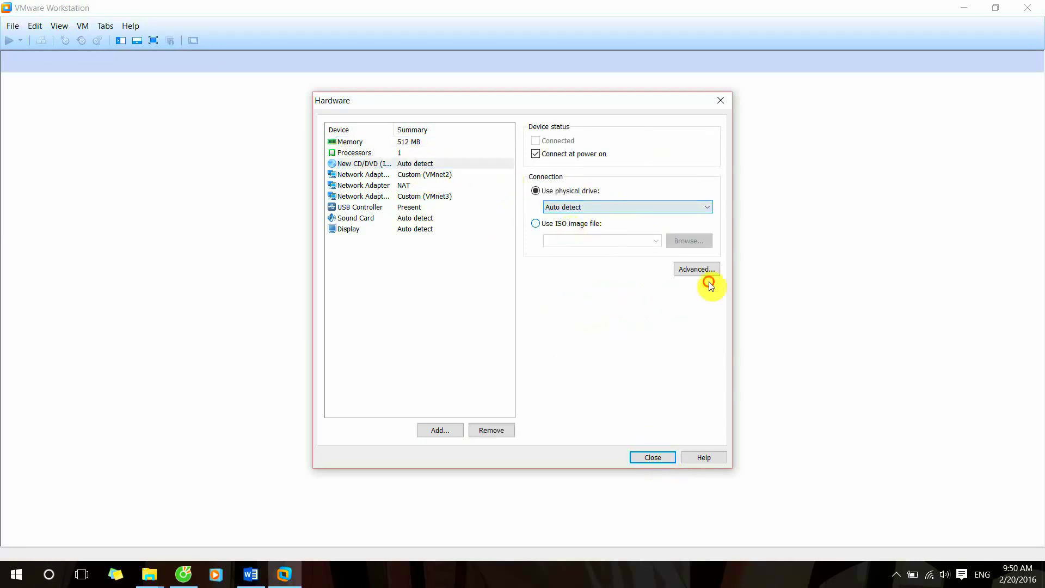
{"action": "left_click", "coordinate": [678, 242]}
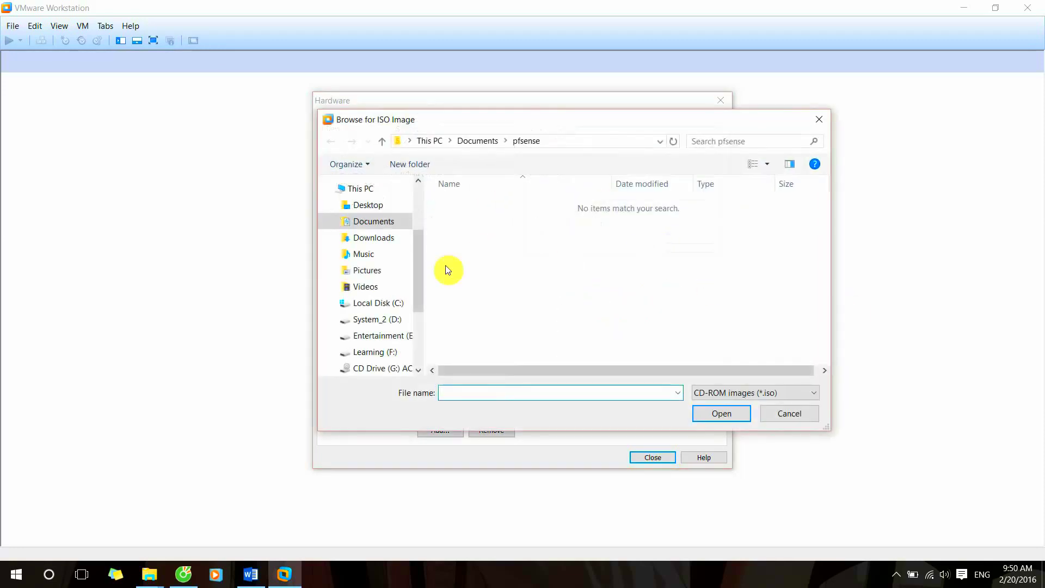
Load the pfSense LiveCD ISO from F:\Aptech into the CD/DVD drive
{"action": "left_click", "coordinate": [390, 351]}
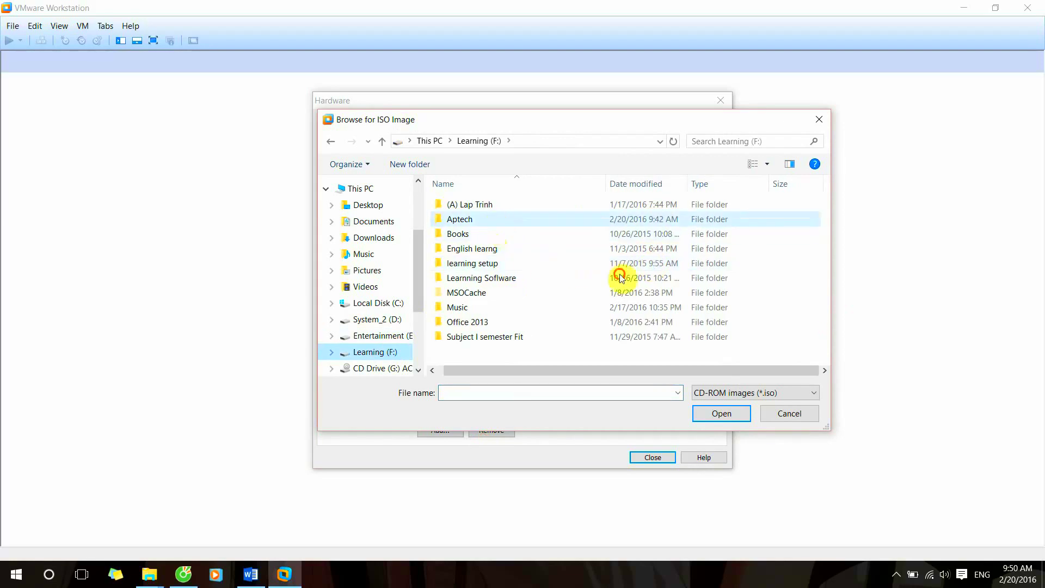
{"action": "double_click", "coordinate": [460, 218]}
{"action": "left_click", "coordinate": [519, 351]}
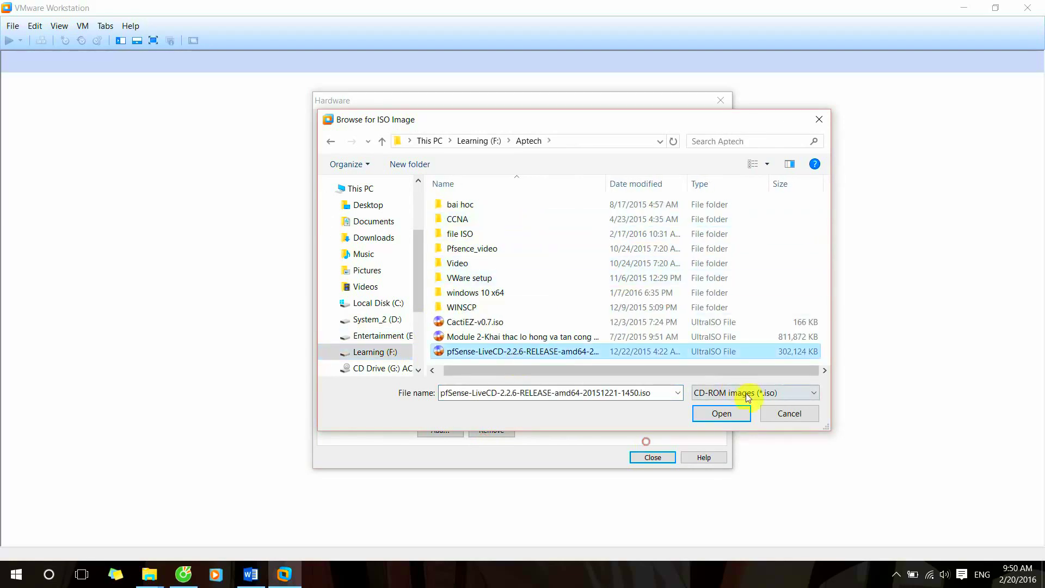
{"action": "left_click", "coordinate": [707, 413]}
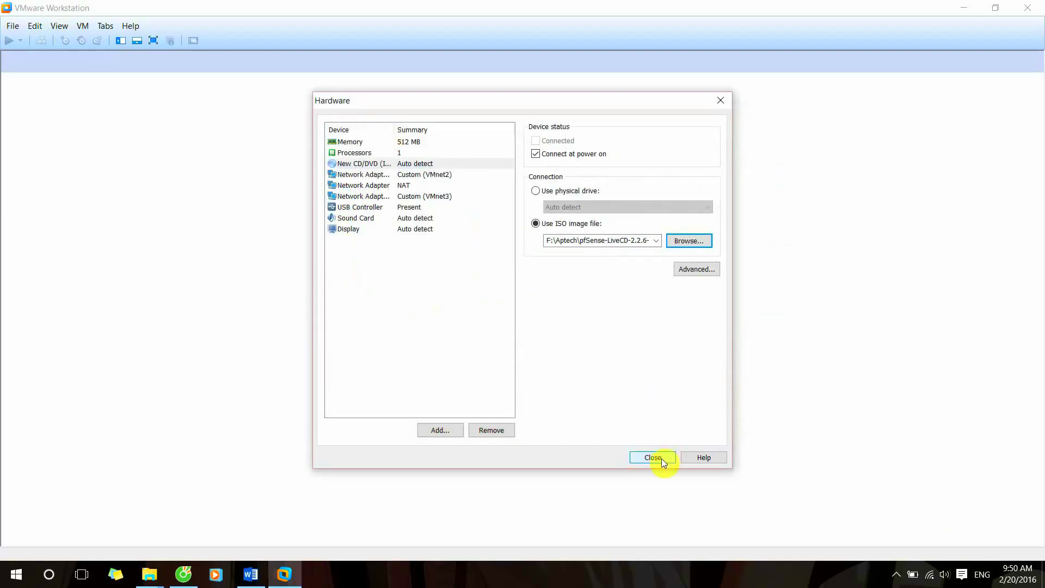
Close hardware settings, finish creating the Pfsense VM, and power it on
{"action": "left_click", "coordinate": [662, 459]}
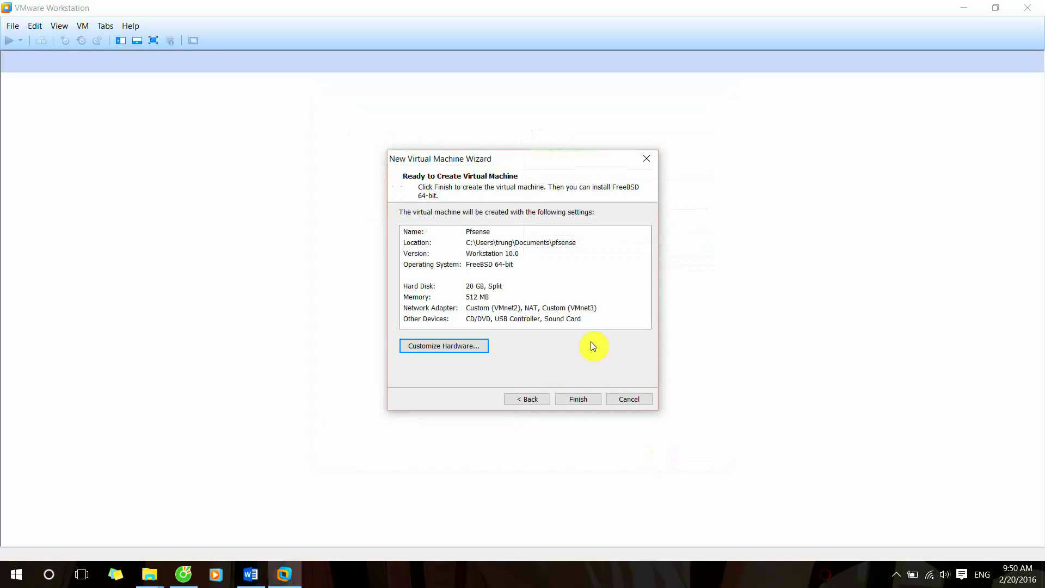
{"action": "left_click", "coordinate": [575, 399]}
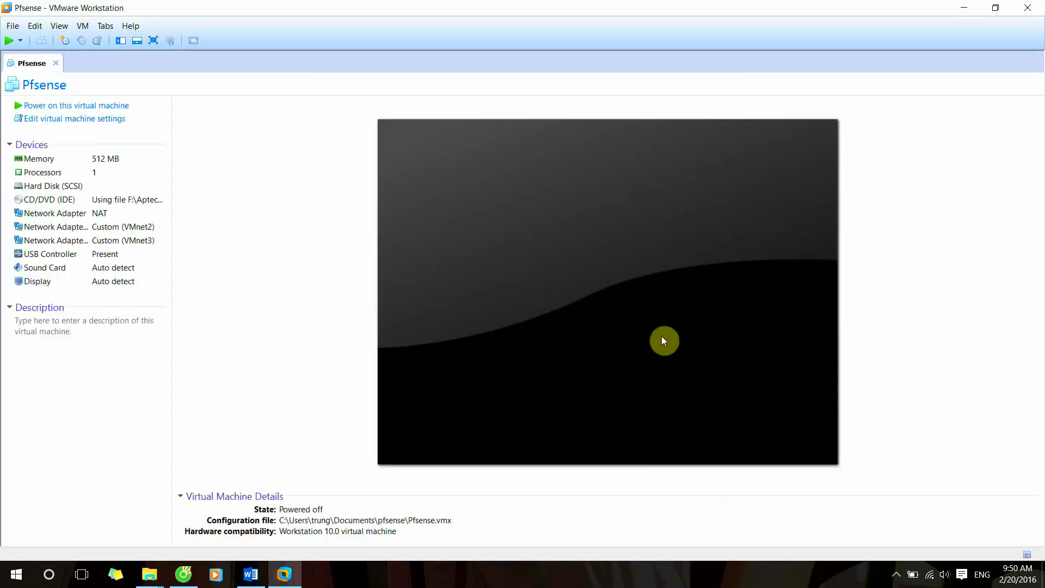
{"action": "left_click", "coordinate": [137, 106]}
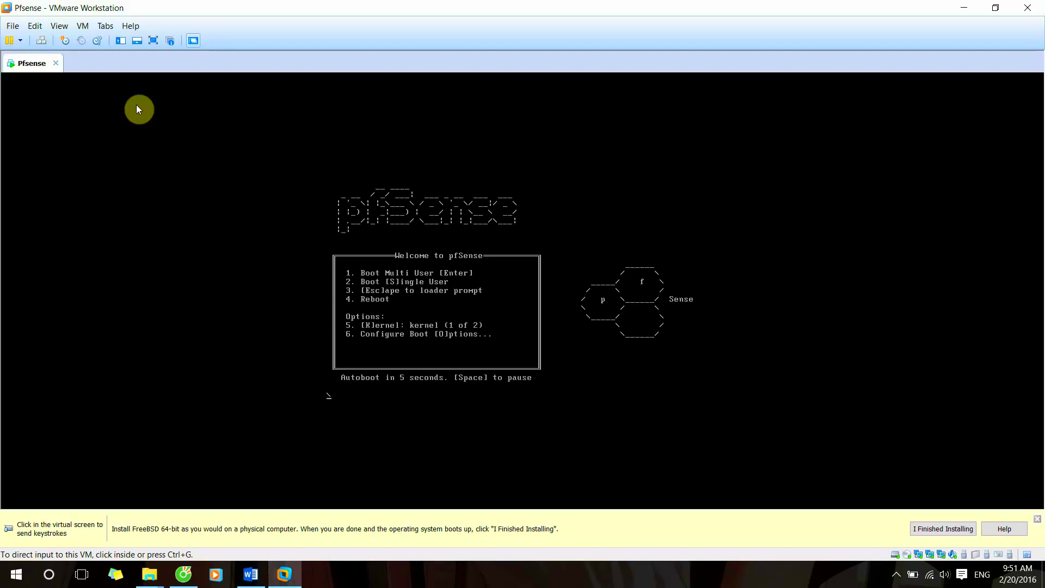
Boot the pfSense LiveCD, launch the installer with i, and accept the default console settings
{"action": "left_click", "coordinate": [681, 411]}
{"action": "key", "text": "Return"}
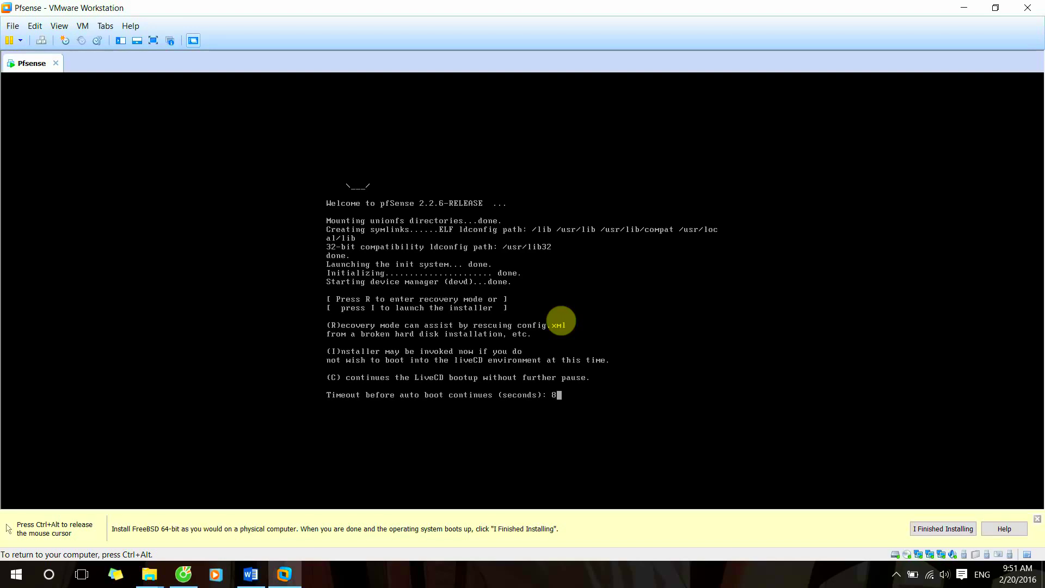
{"action": "key", "text": "i"}
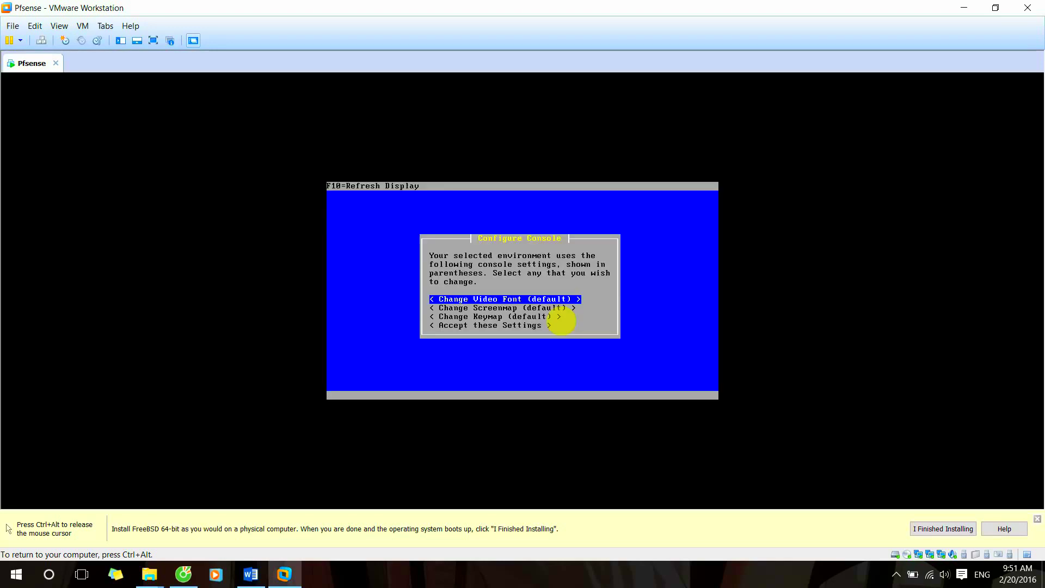
{"action": "key", "text": "Return"}
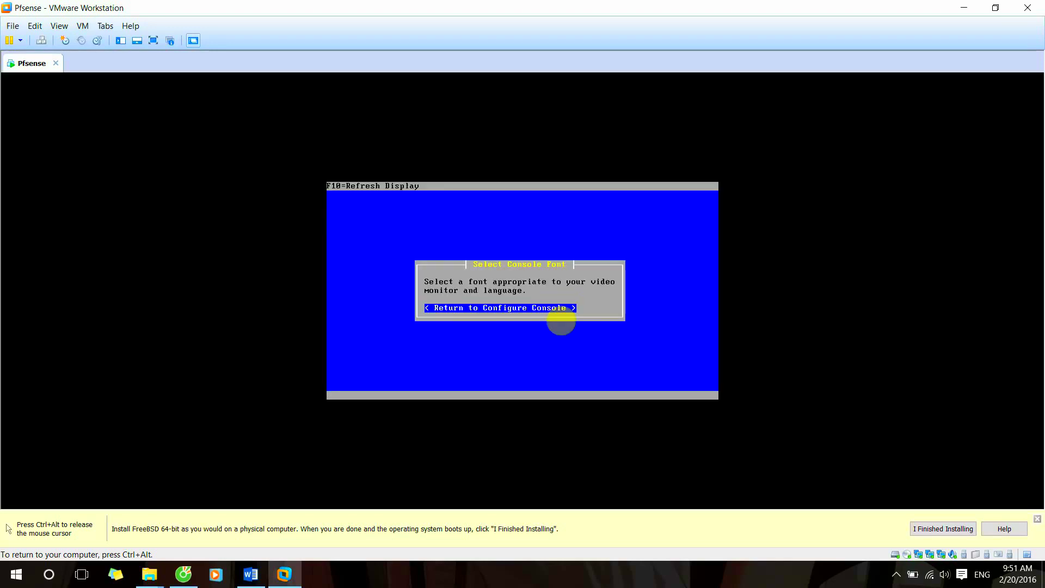
{"action": "key", "text": "Return"}
{"action": "key", "text": "Down"}
{"action": "key", "text": "Down"}
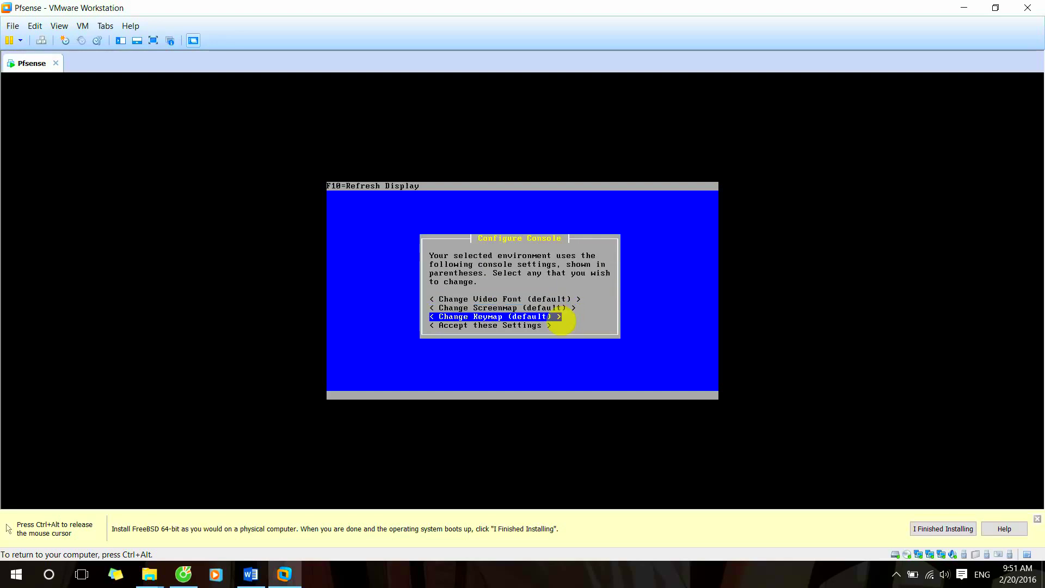
{"action": "key", "text": "Down"}
{"action": "key", "text": "Return"}
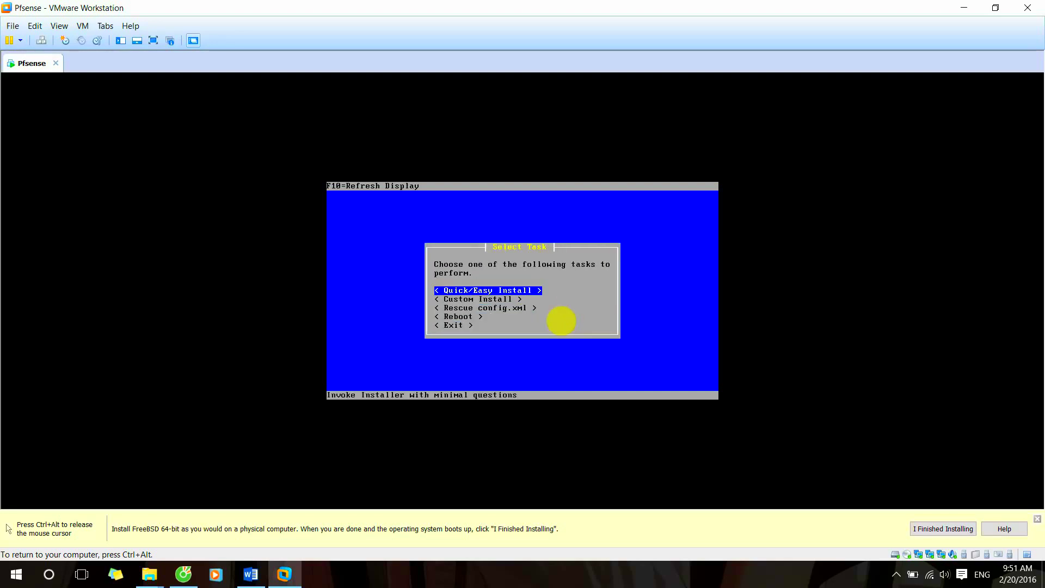
Start Quick/Easy Install from Select Task after backing out of a Custom Install detour
{"action": "key", "text": "Down"}
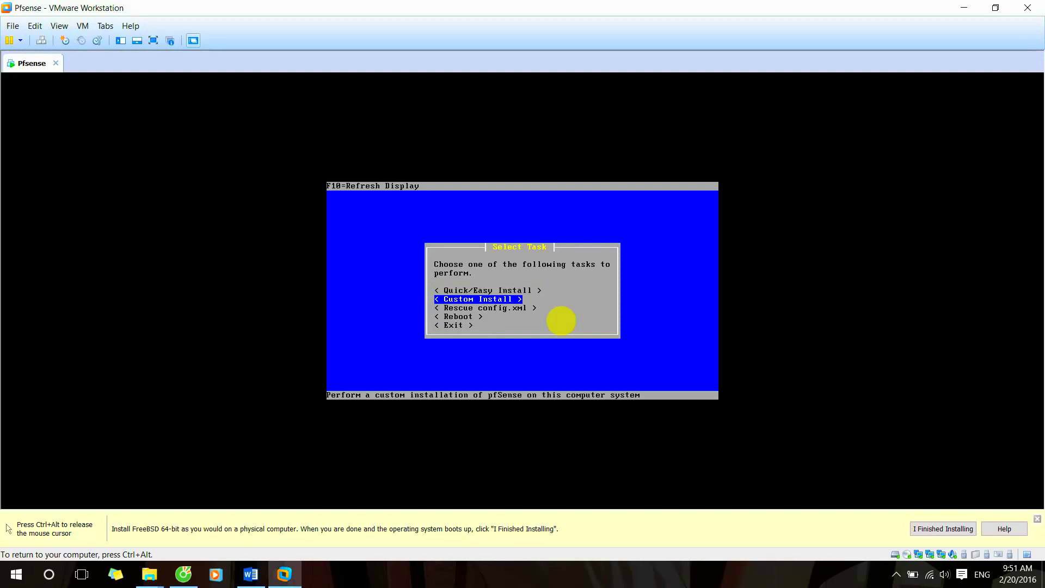
{"action": "key", "text": "Up"}
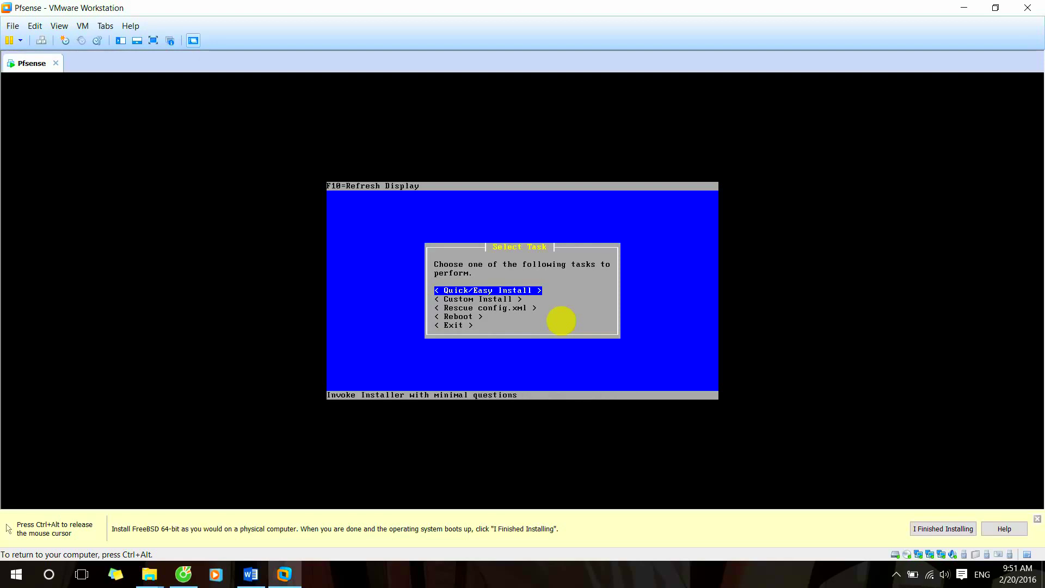
{"action": "key", "text": "Return"}
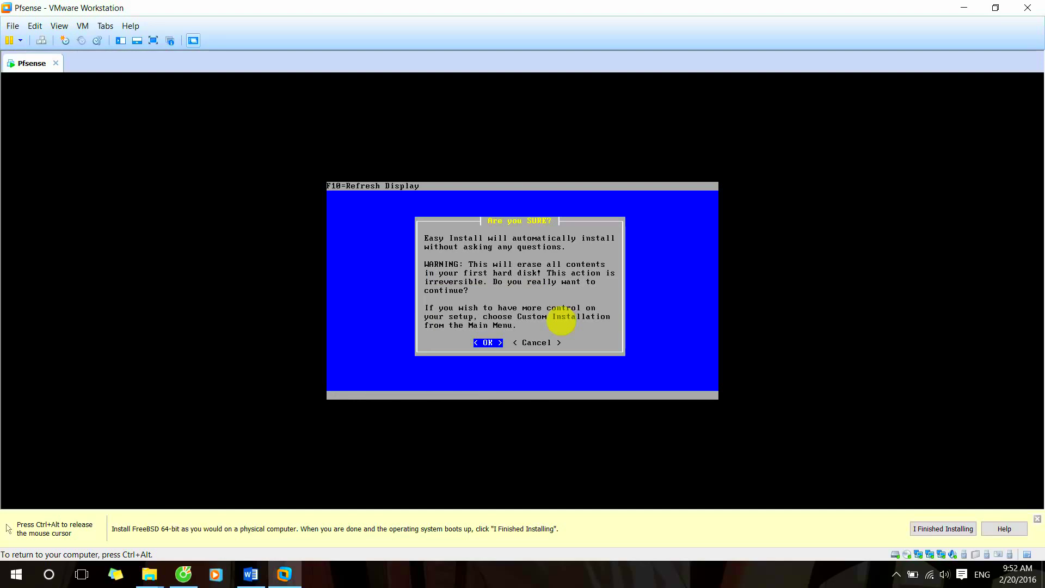
{"action": "key", "text": "Right"}
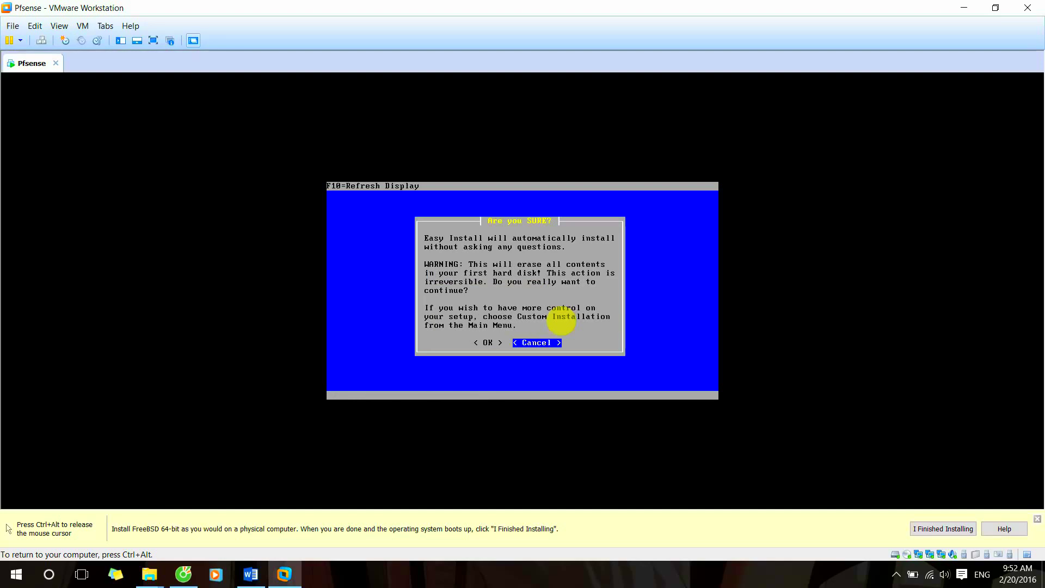
{"action": "key", "text": "Return"}
{"action": "key", "text": "Down"}
{"action": "key", "text": "Return"}
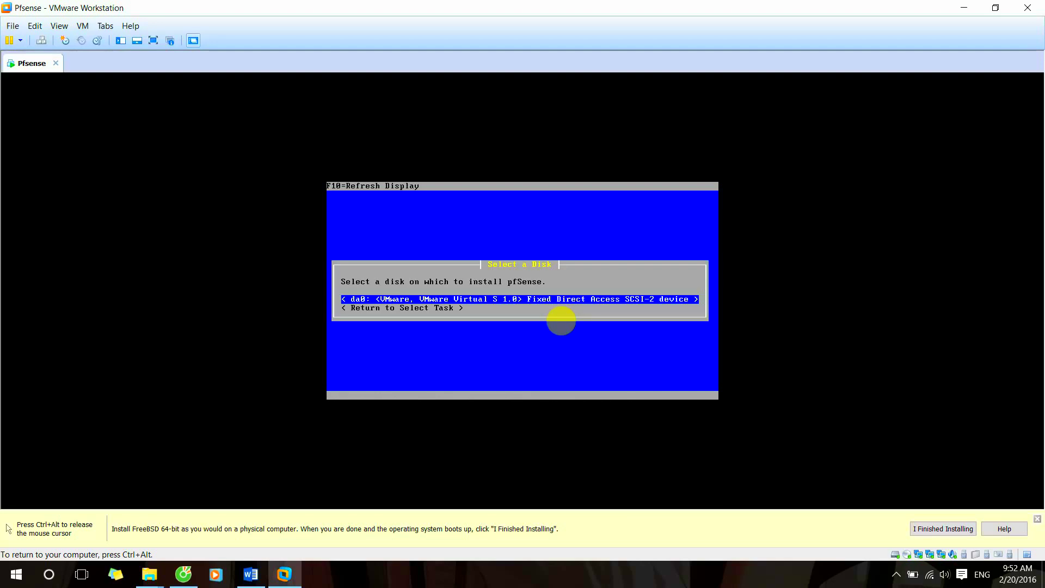
{"action": "key", "text": "Down"}
{"action": "key", "text": "Return"}
{"action": "key", "text": "Return"}
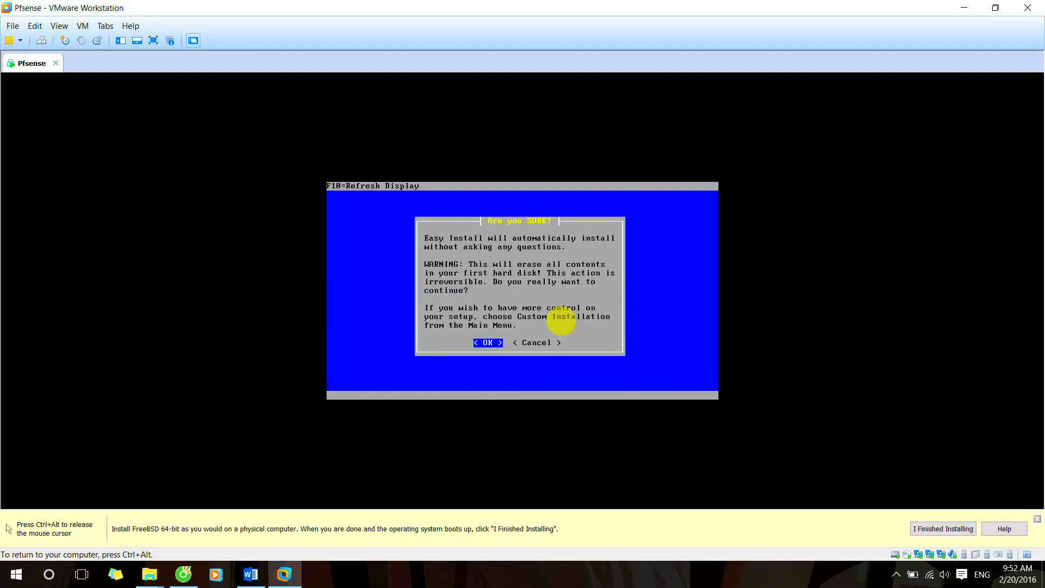
{"action": "key", "text": "Return"}
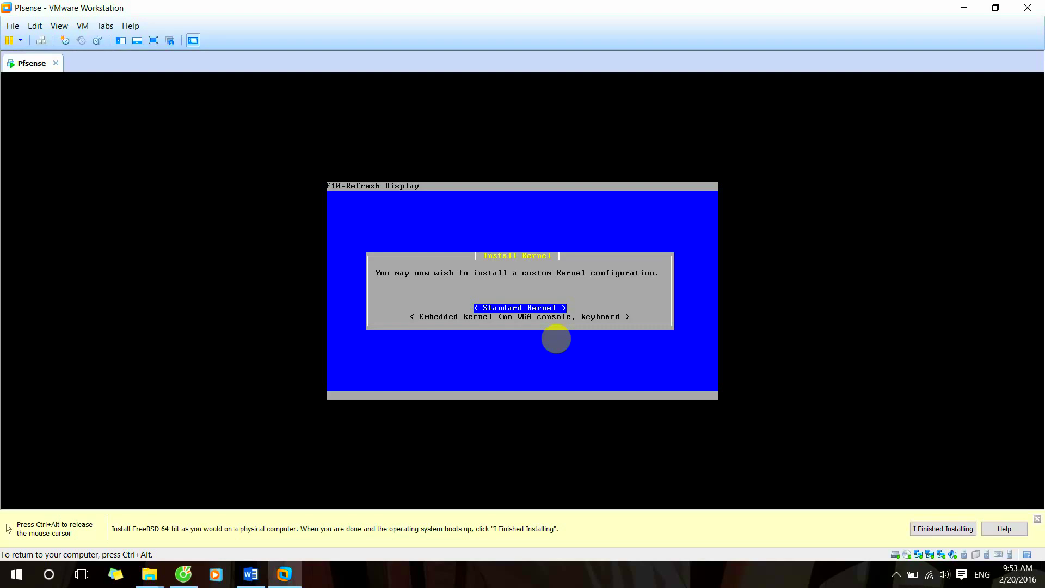
Choose Standard Kernel over the embedded kernel in the Install Kernel menu
{"action": "key", "text": "Down"}
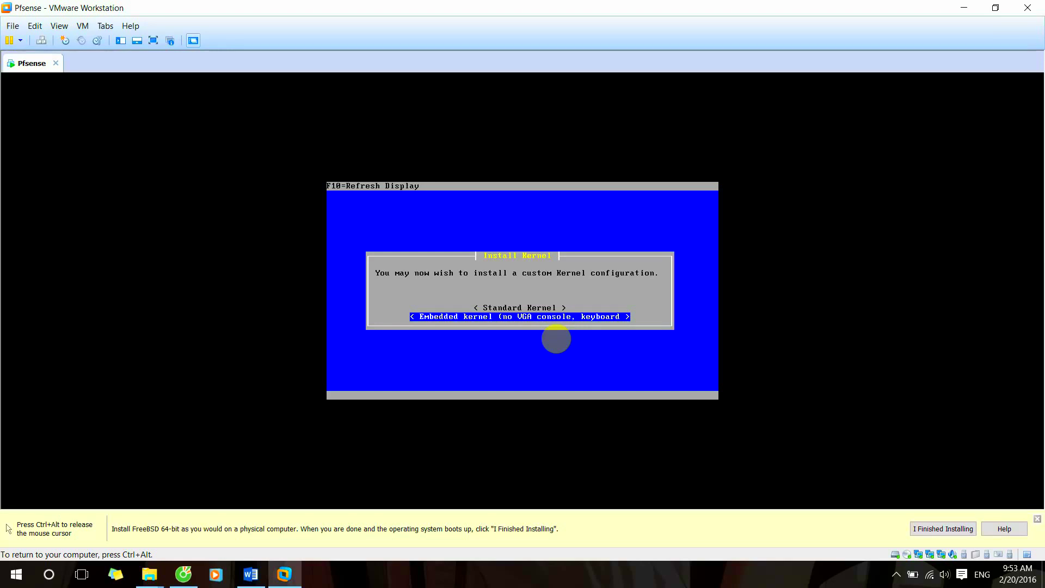
{"action": "key", "text": "Up"}
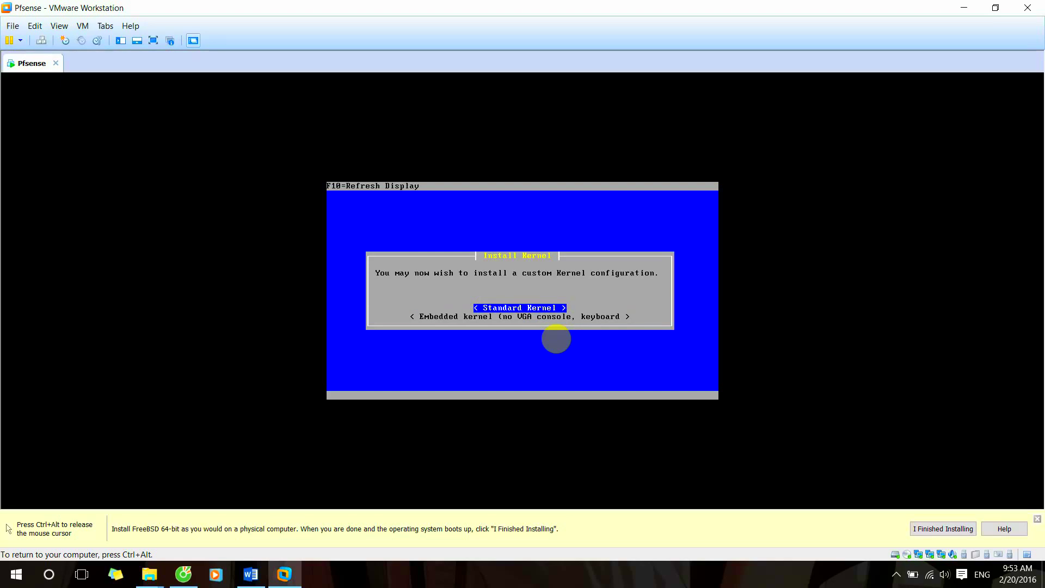
{"action": "key", "text": "Down"}
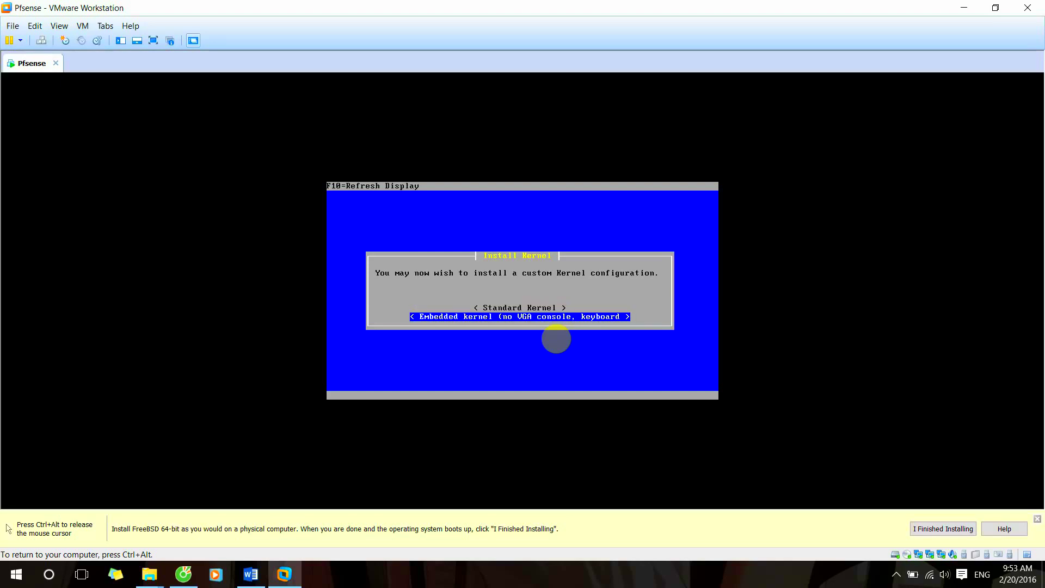
{"action": "key", "text": "Up"}
{"action": "key", "text": "Return"}
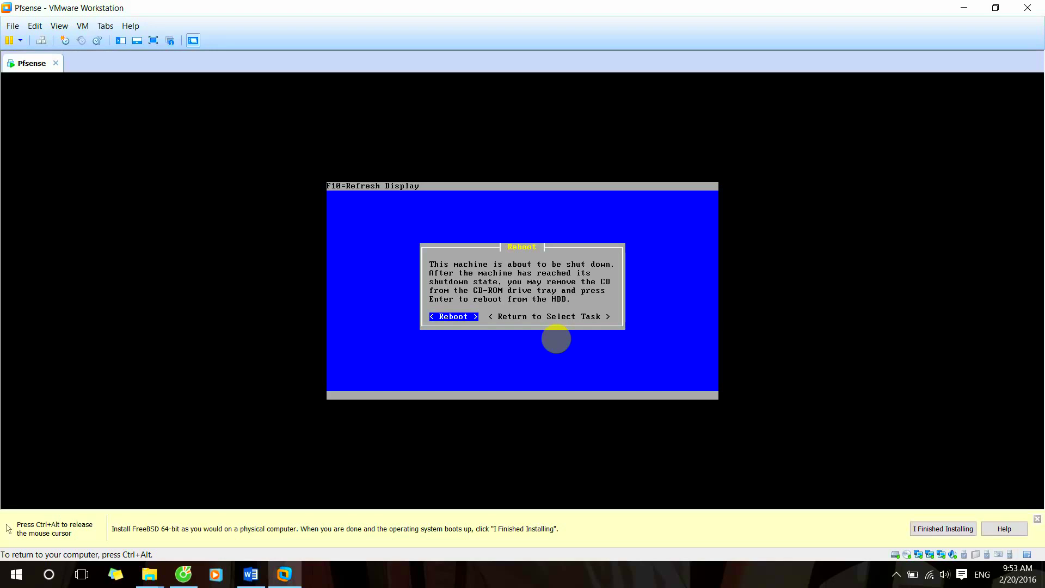
Reboot into the installed pfSense, answer y to setting up VLANs, and release input
{"action": "key", "text": "Return"}
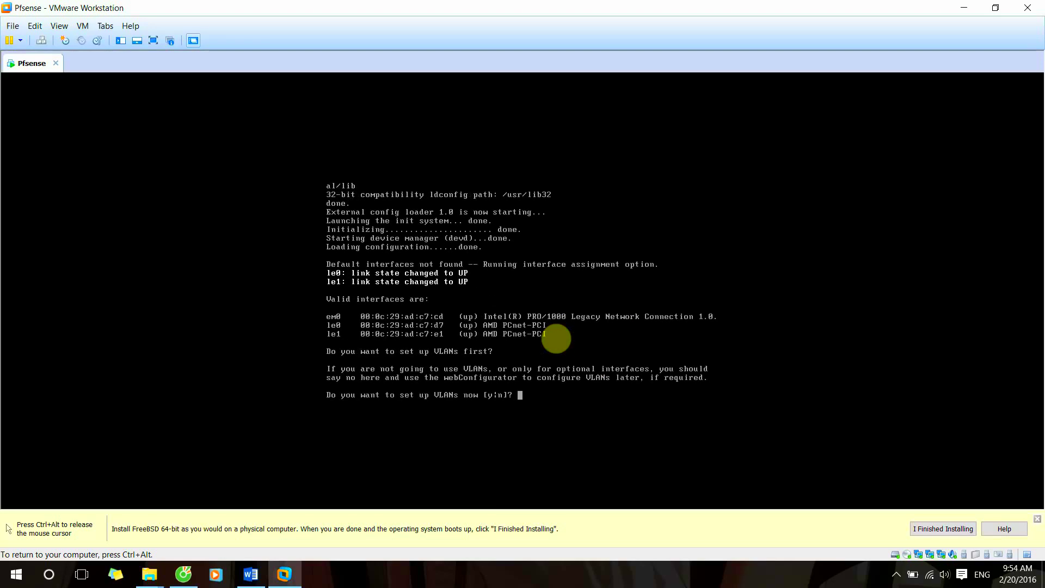
{"action": "type", "text": "y"}
{"action": "key", "text": "Return"}
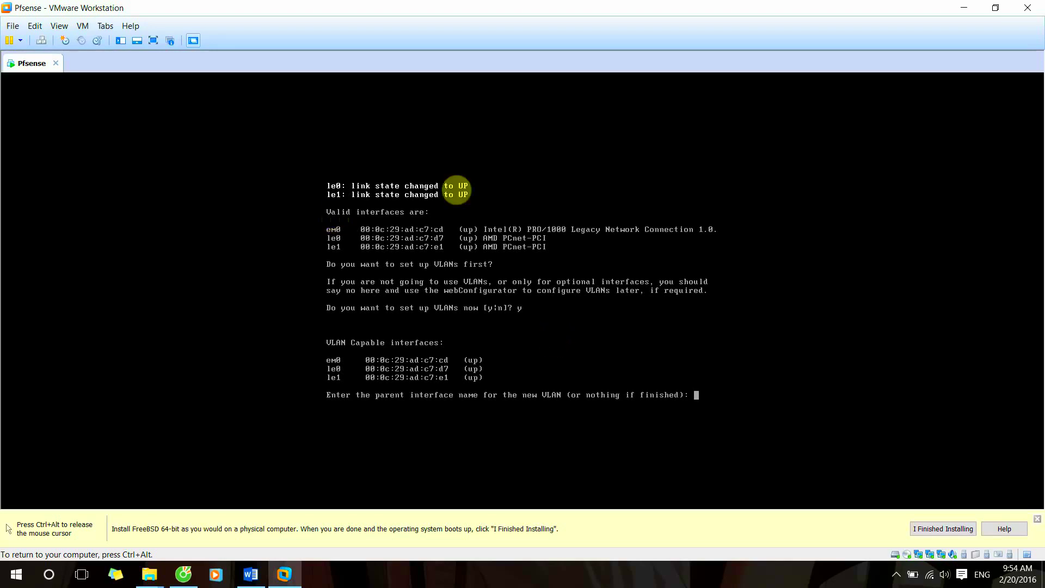
{"action": "key", "text": "ctrl+alt"}
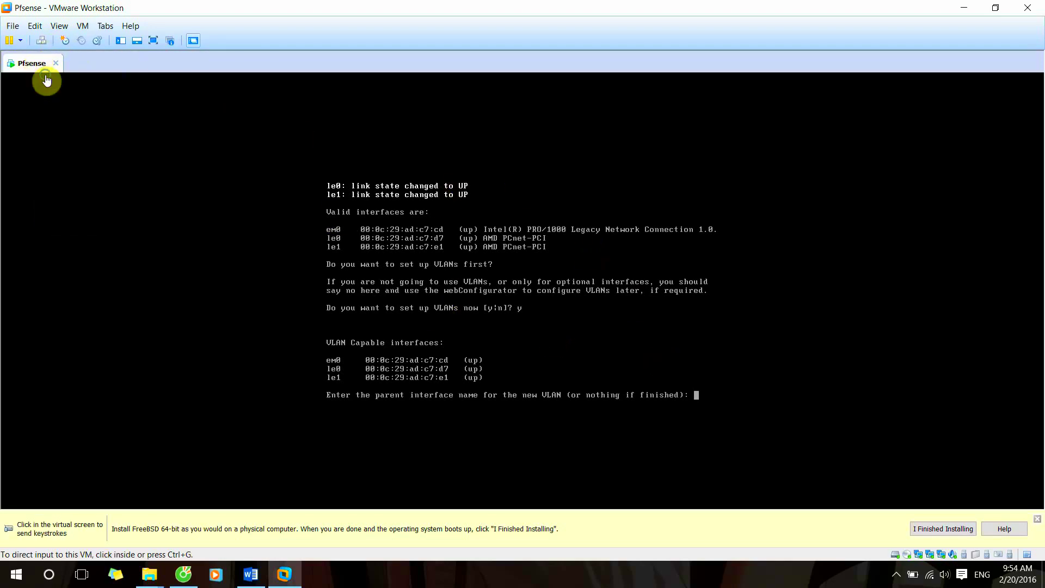
{"action": "right_click", "coordinate": [37, 61]}
{"action": "left_click", "coordinate": [82, 224]}
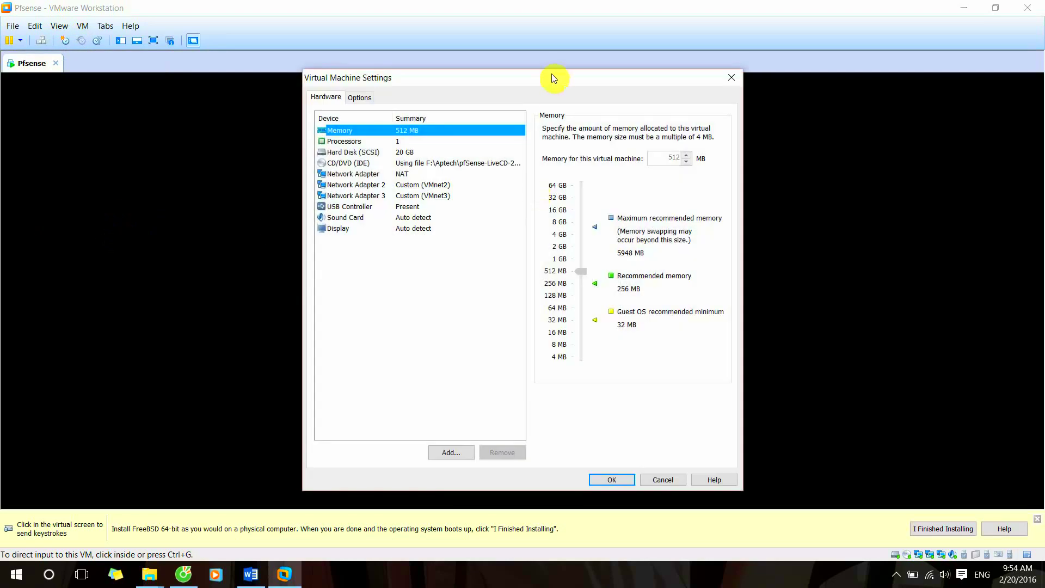
{"action": "left_click_drag", "start_coordinate": [550, 79], "coordinate": [899, 50]}
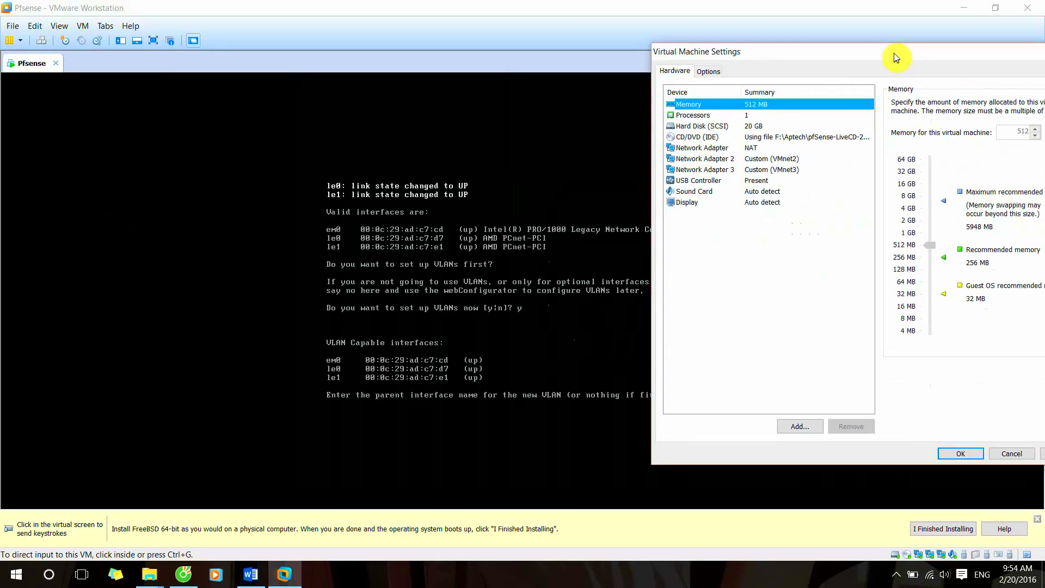
{"action": "left_click", "coordinate": [751, 144]}
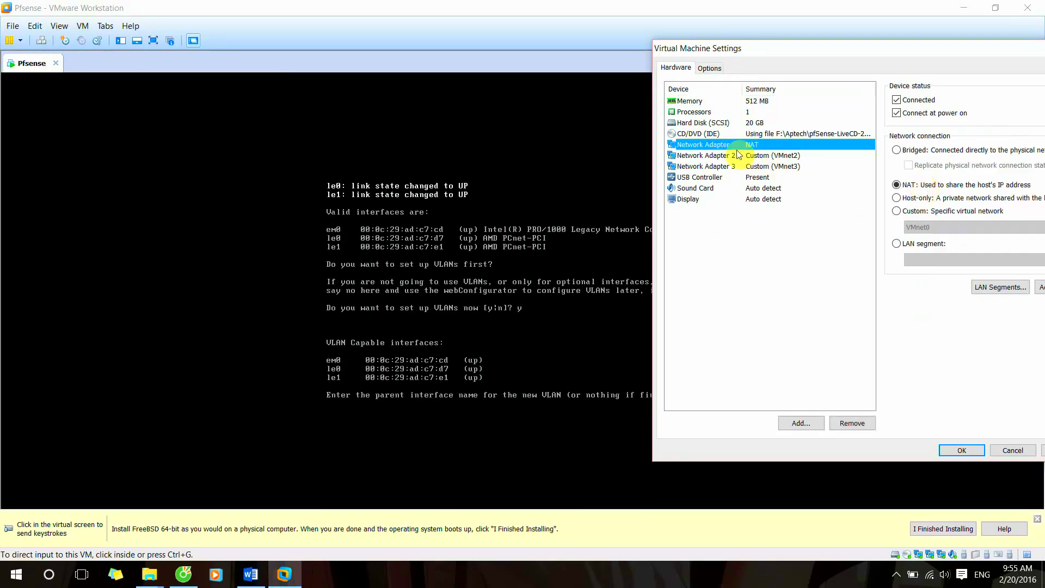
{"action": "left_click_drag", "start_coordinate": [802, 57], "coordinate": [719, 33]}
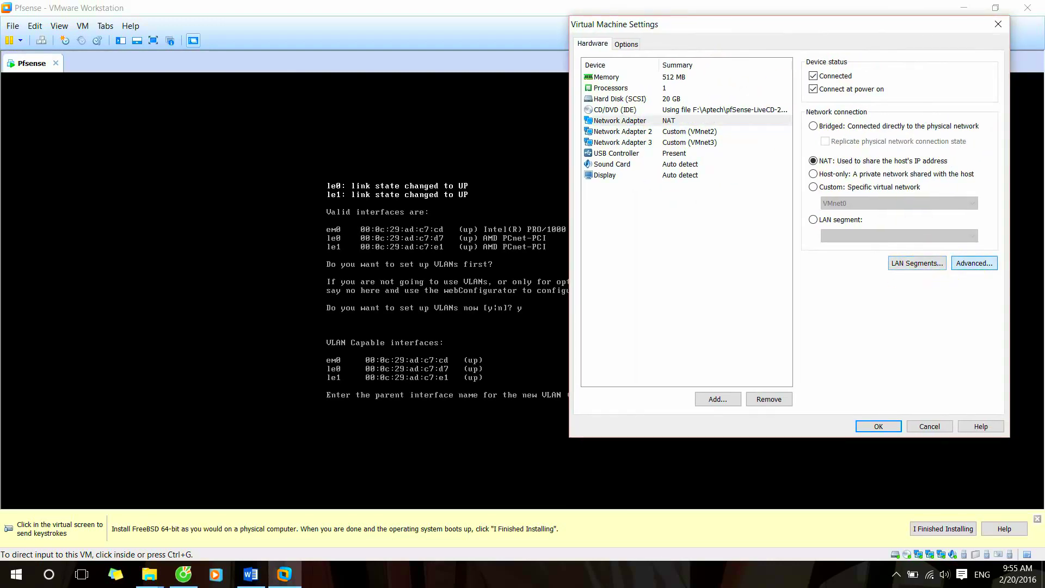
{"action": "left_click", "coordinate": [973, 263]}
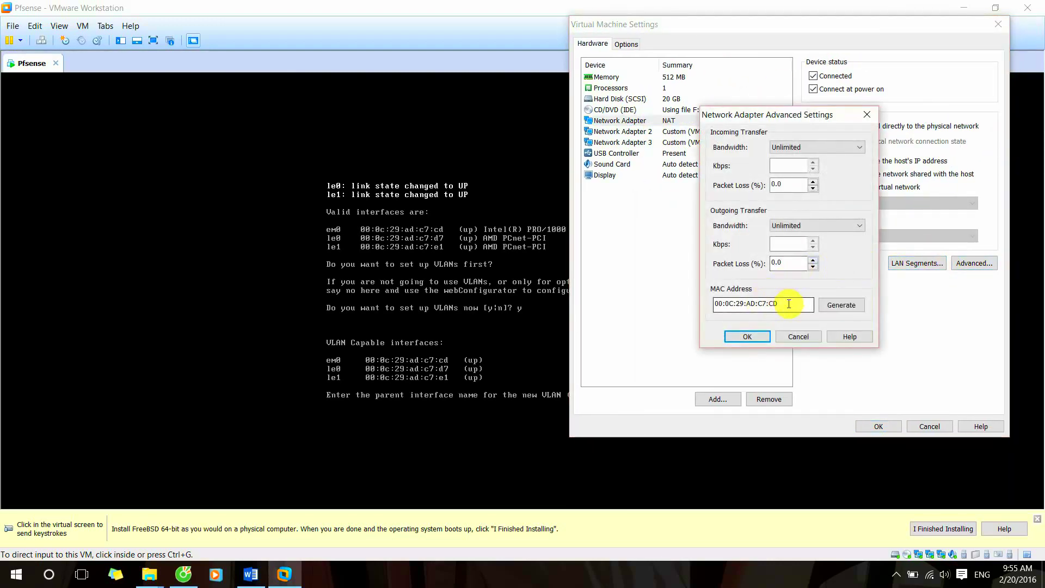
{"action": "left_click", "coordinate": [867, 114]}
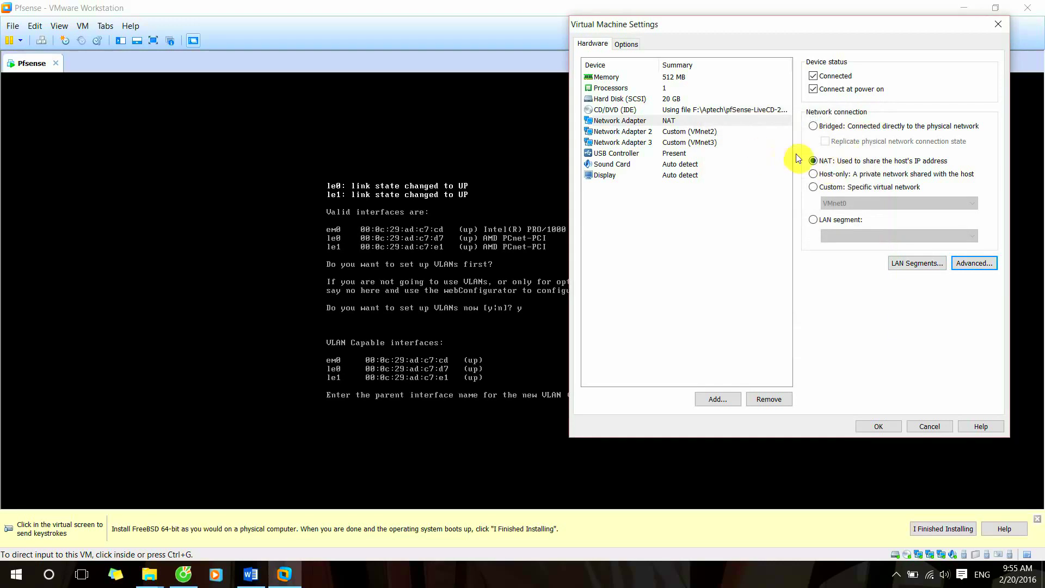
{"action": "left_click", "coordinate": [707, 132]}
{"action": "left_click", "coordinate": [973, 263]}
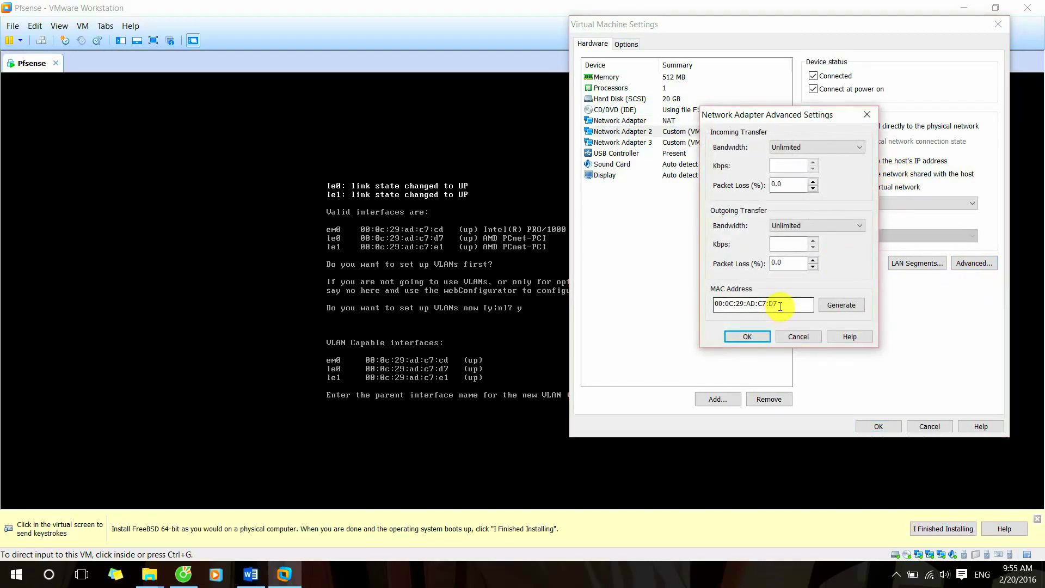
{"action": "left_click", "coordinate": [867, 114]}
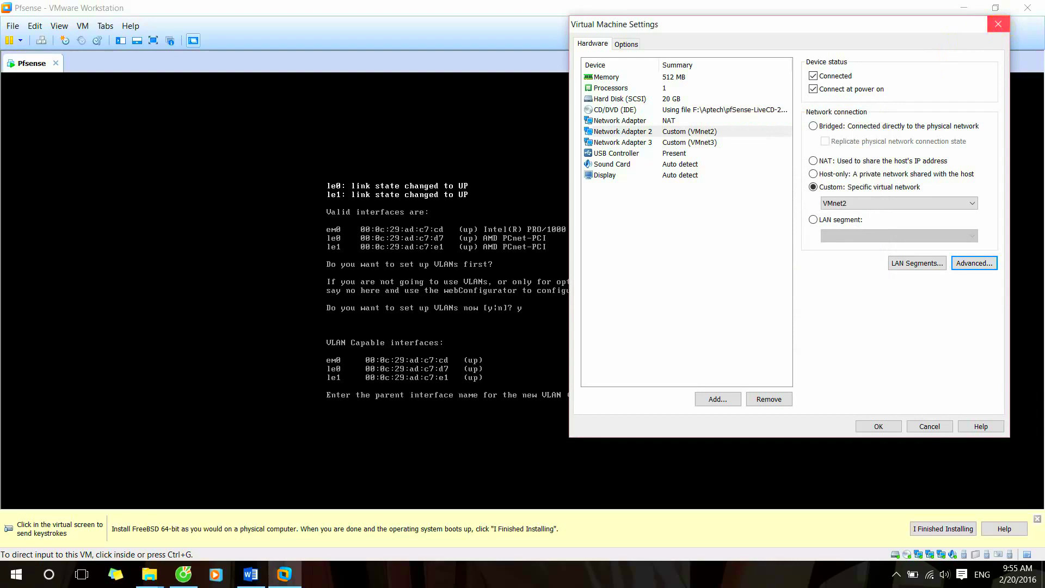
{"action": "left_click", "coordinate": [998, 24]}
{"action": "left_click", "coordinate": [629, 311]}
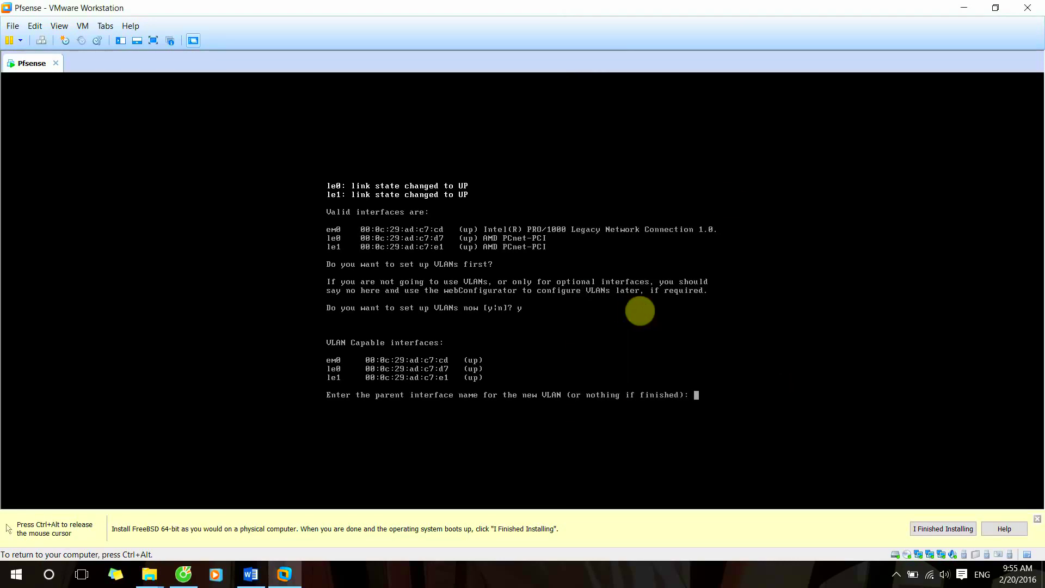
Skip the VLAN parent and WAN prompts, then answer n to setting up VLANs
{"action": "key", "text": "Return"}
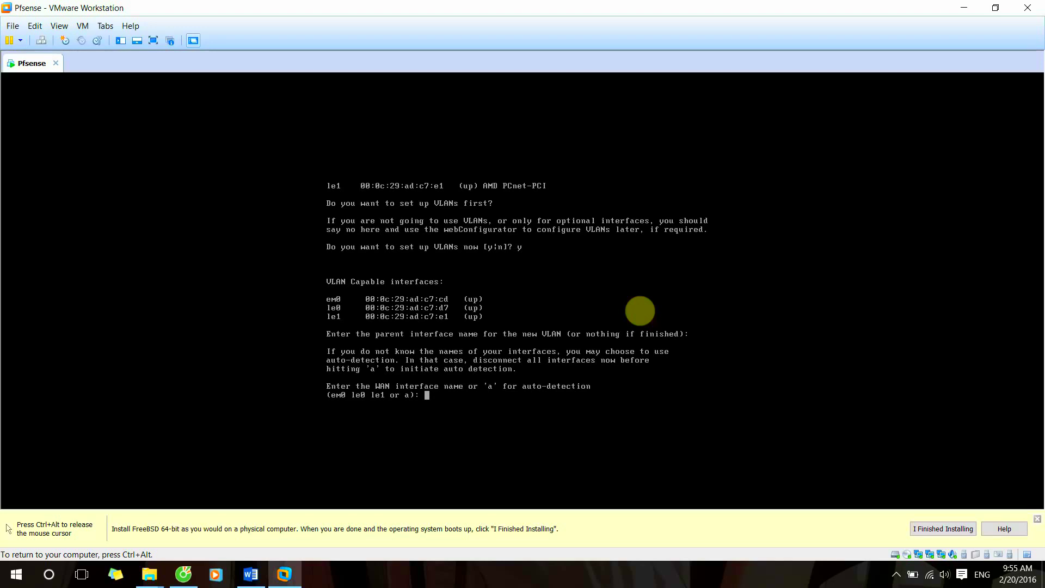
{"action": "key", "text": "Return"}
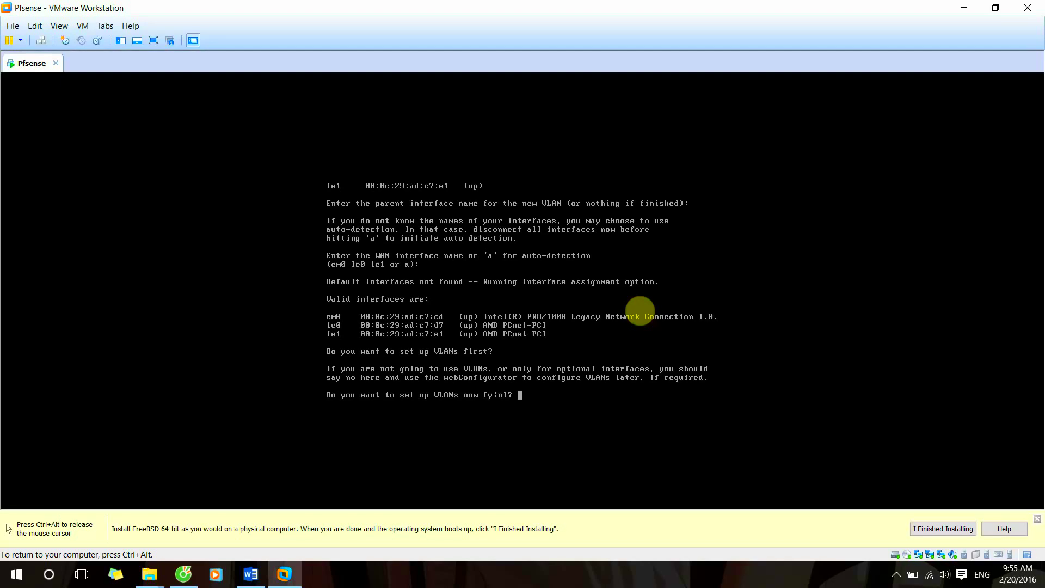
{"action": "type", "text": "y"}
{"action": "key", "text": "Return"}
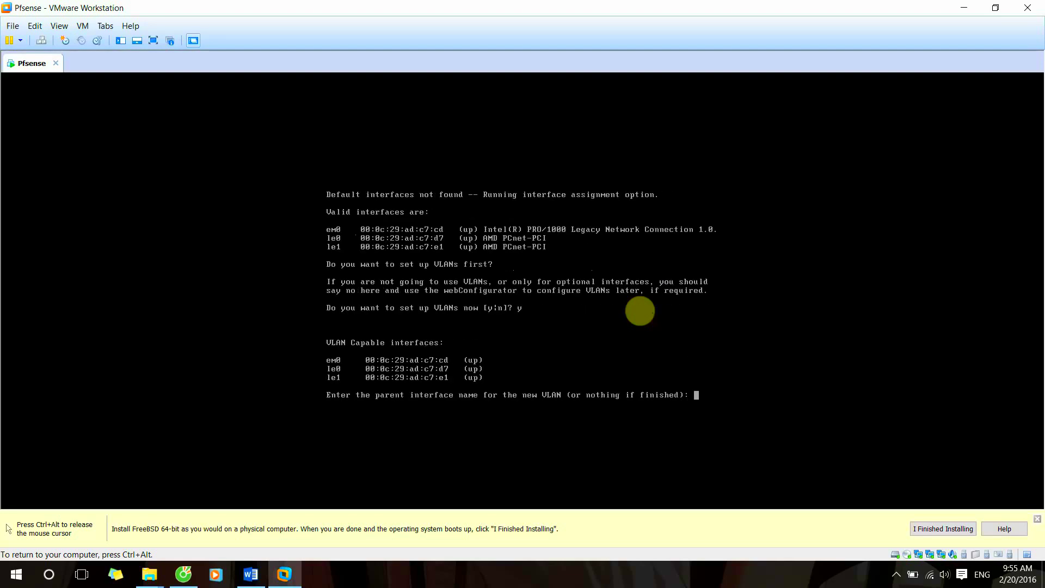
{"action": "key", "text": "Return"}
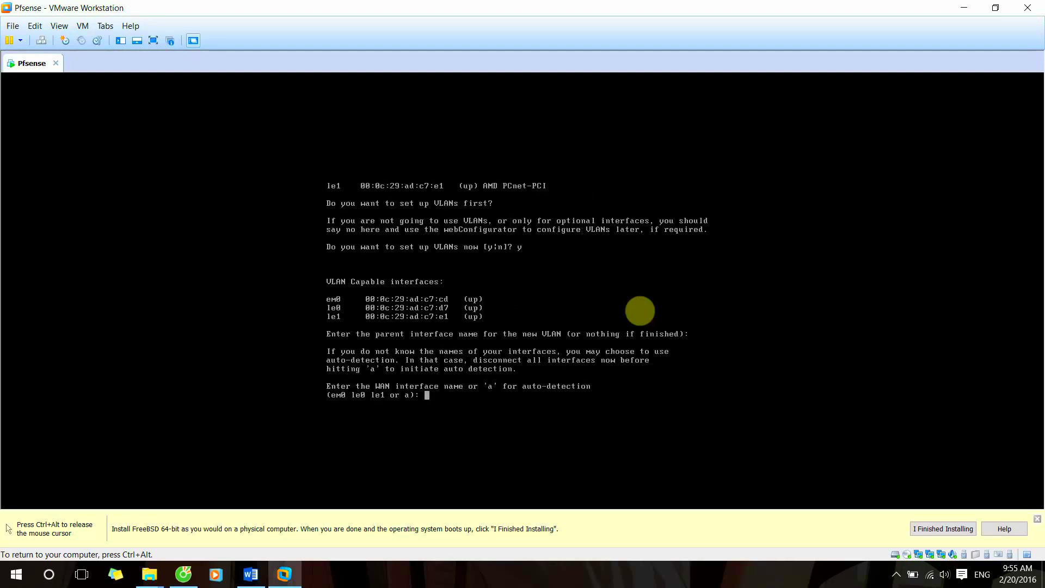
{"action": "key", "text": "Return"}
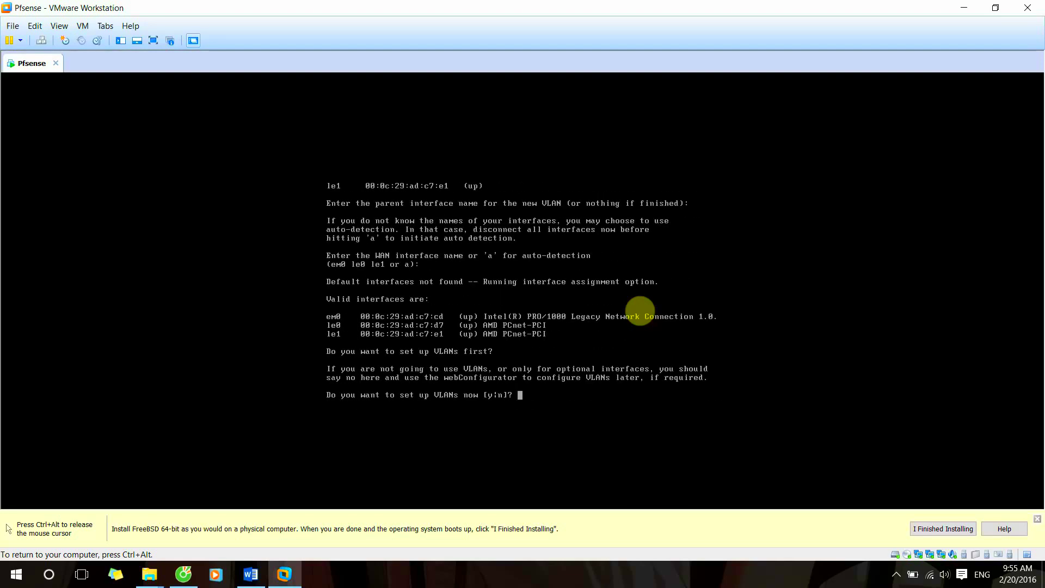
{"action": "type", "text": "n"}
{"action": "key", "text": "Return"}
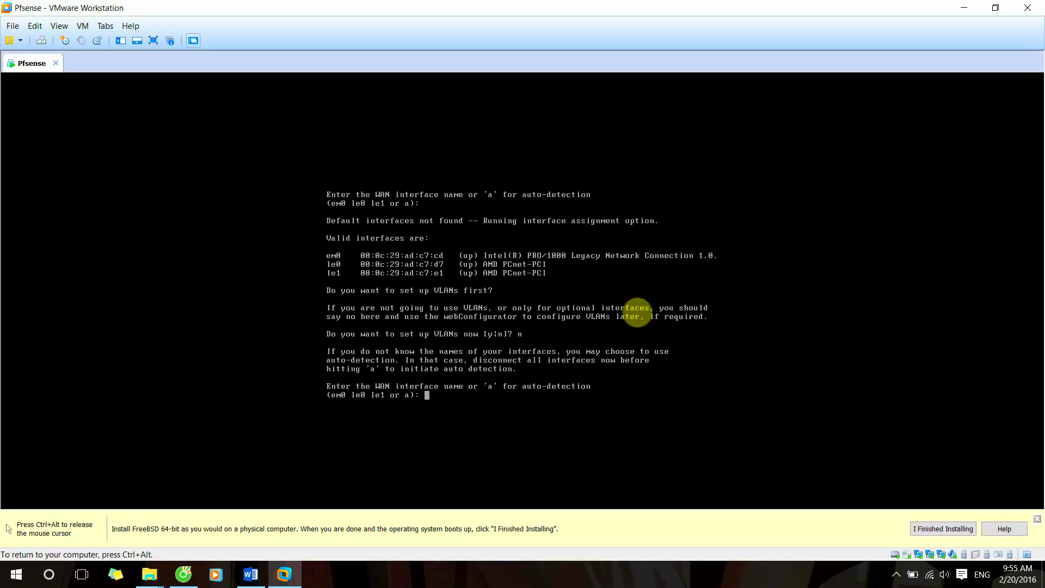
{"action": "type", "text": "em"}
{"action": "key", "text": "BackSpace"}
{"action": "key", "text": "BackSpace"}
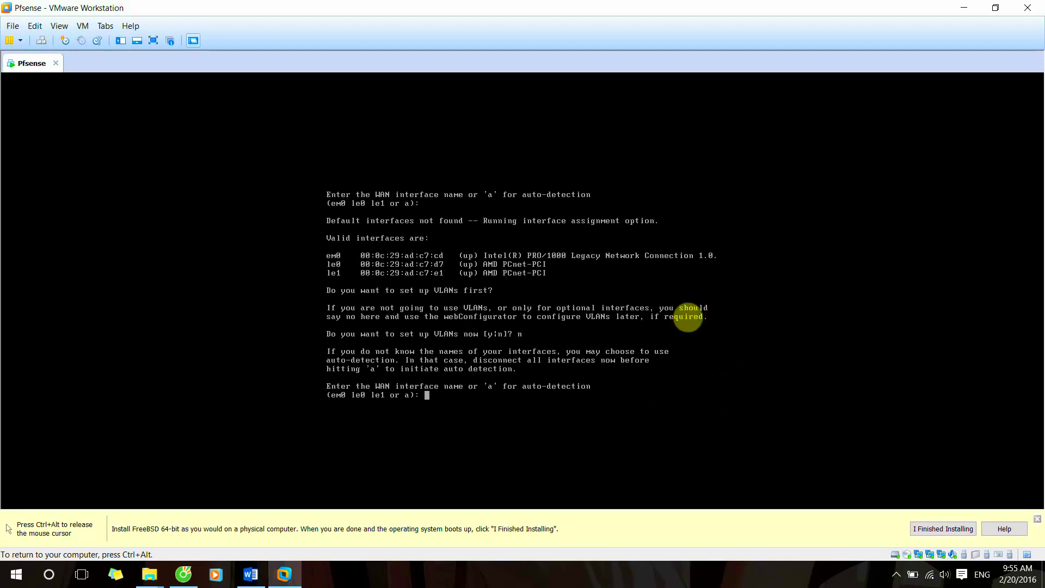
Pause the screen recorder from the system tray and return focus to the pfSense console
{"action": "key", "text": "ctrl+alt"}
{"action": "left_click", "coordinate": [895, 574]}
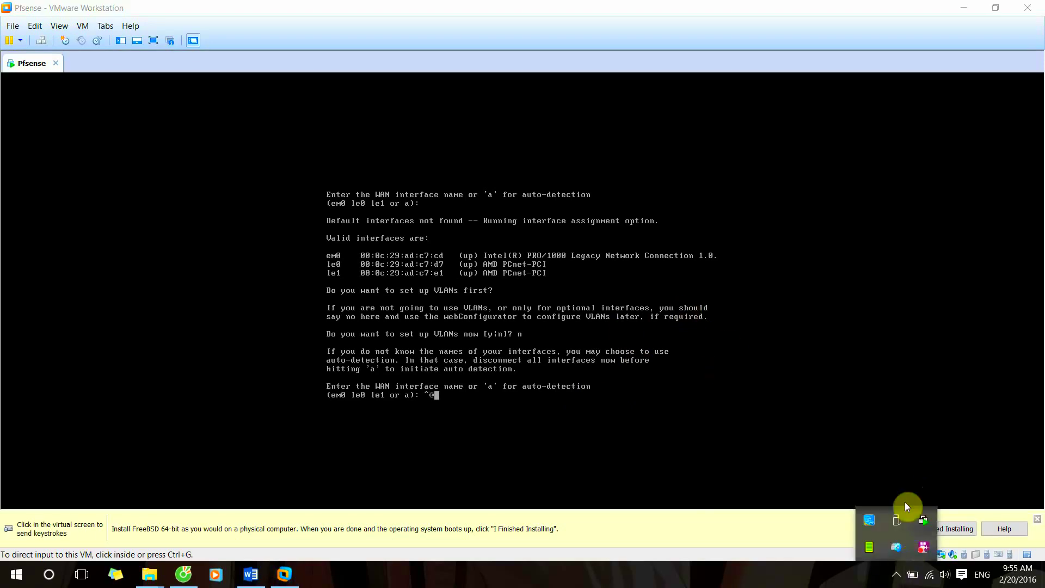
{"action": "right_click", "coordinate": [924, 546]}
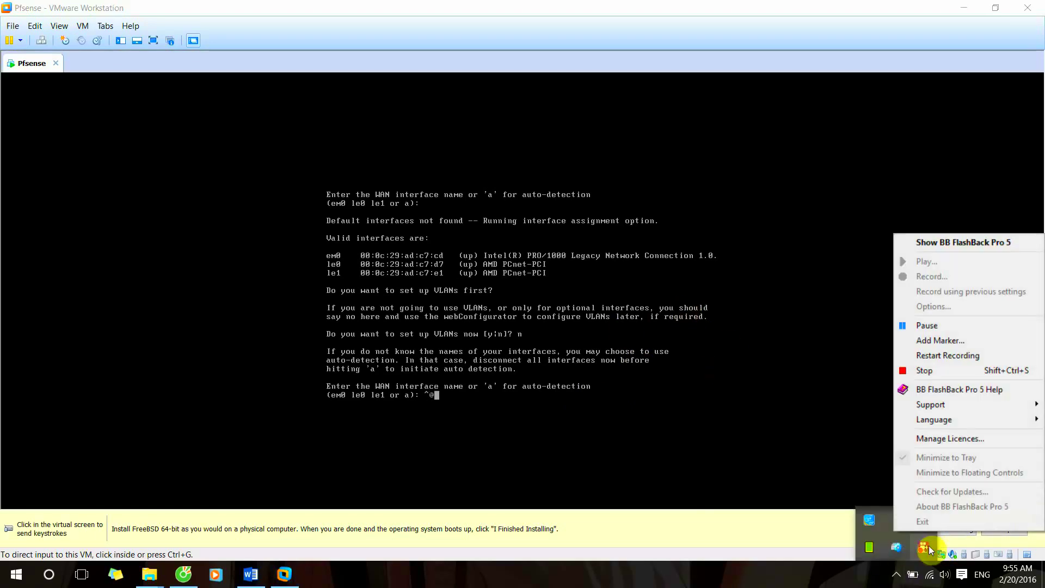
{"action": "left_click", "coordinate": [929, 337]}
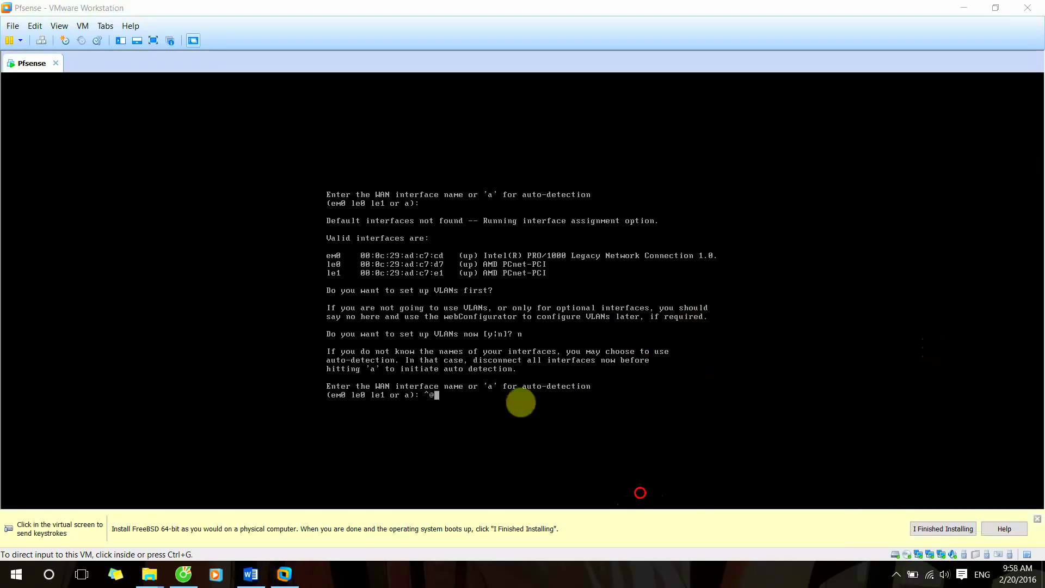
{"action": "left_click", "coordinate": [520, 402]}
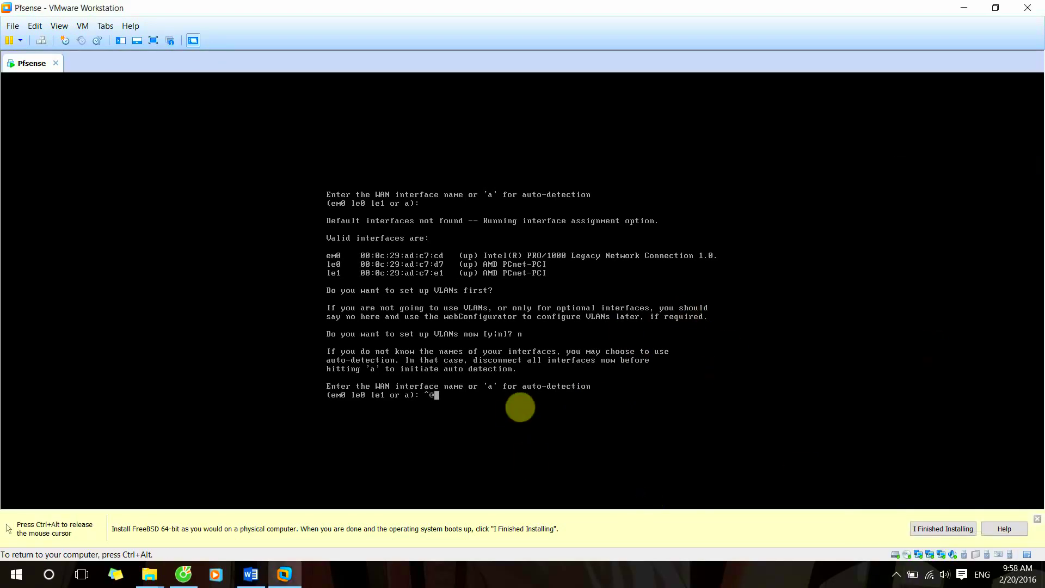
Enter em0 for WAN, le0 for LAN, le1 for Optional 1, and confirm with y
{"action": "key", "text": "BackSpace"}
{"action": "type", "text": "em0"}
{"action": "key", "text": "Return"}
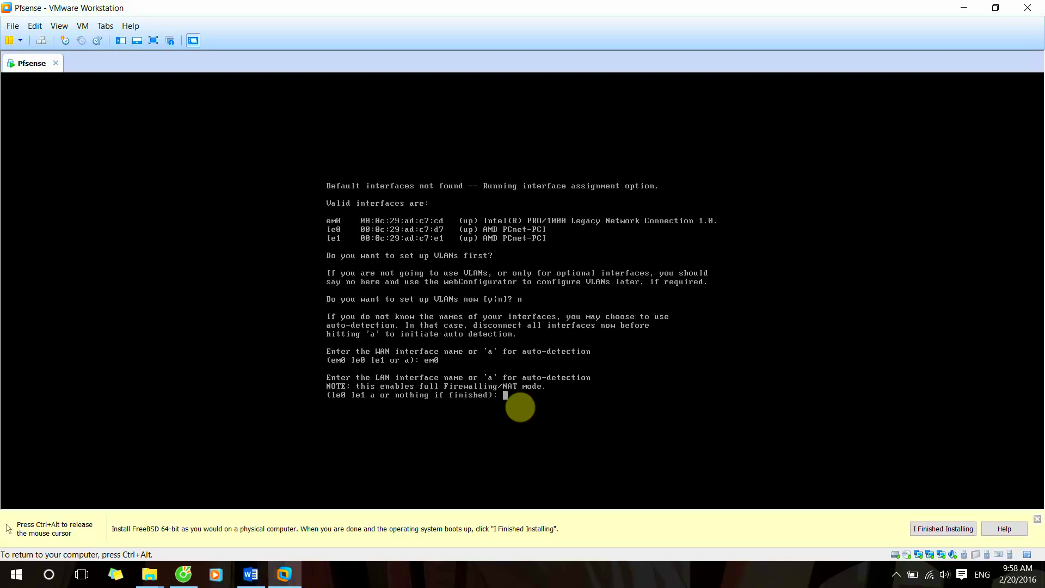
{"action": "type", "text": "le0"}
{"action": "key", "text": "Return"}
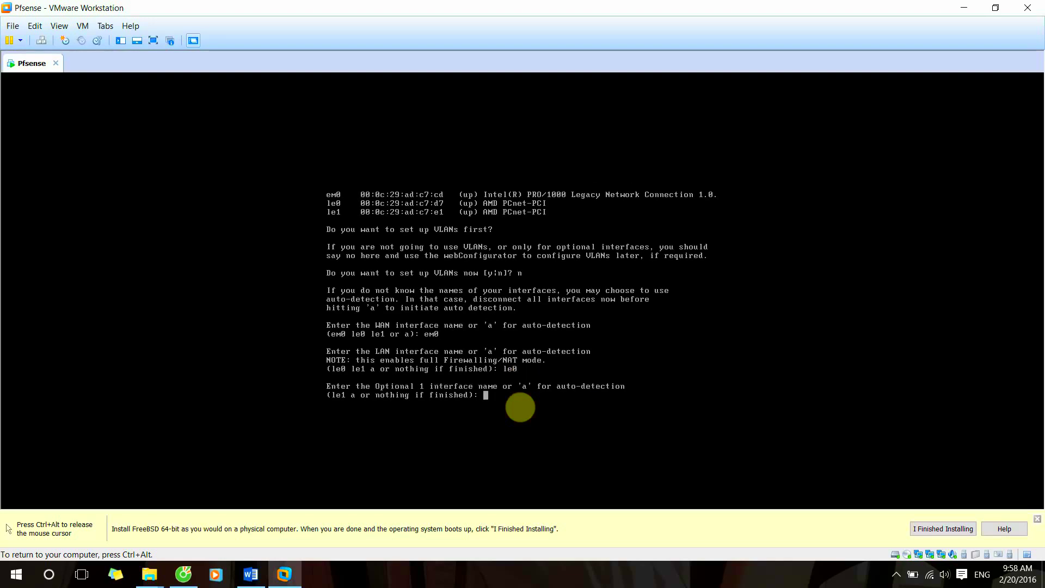
{"action": "type", "text": "le1"}
{"action": "key", "text": "Return"}
{"action": "key", "text": "Return"}
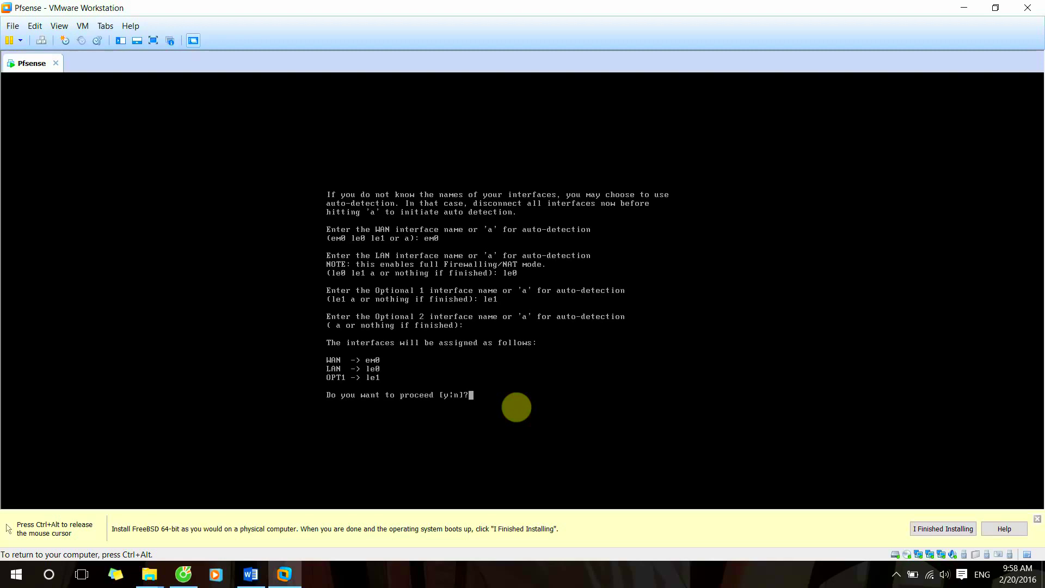
{"action": "type", "text": "y"}
{"action": "key", "text": "Return"}
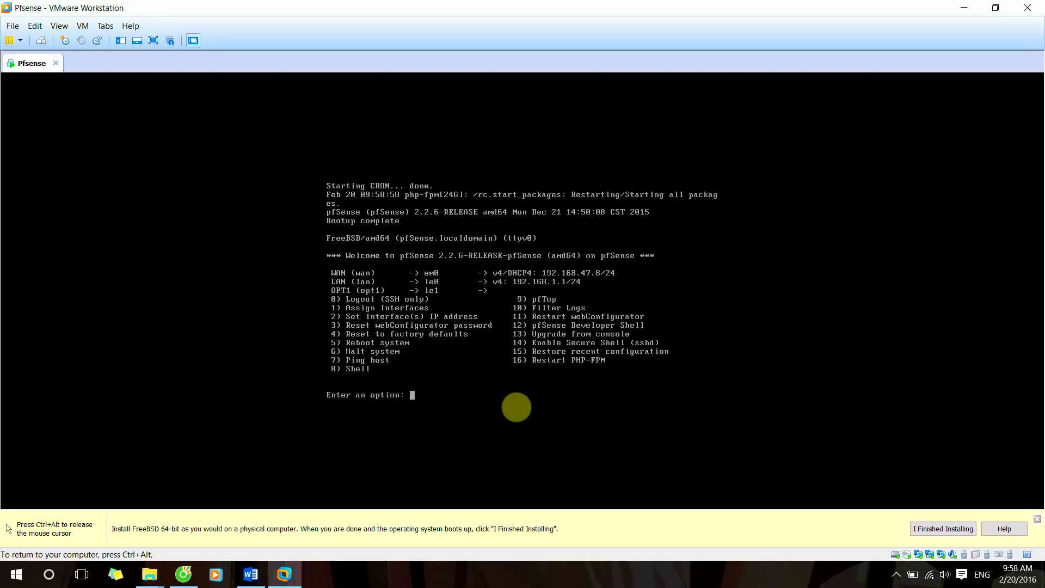
Open K:\Windows 7\Windows 7.vmx through File > Open
{"action": "key", "text": "ctrl+alt"}
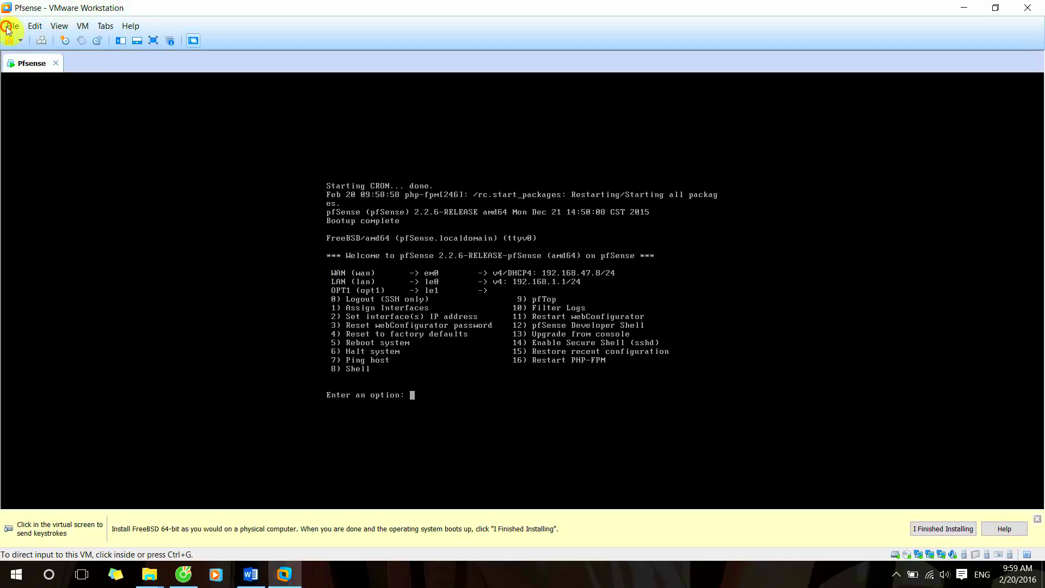
{"action": "left_click", "coordinate": [33, 26]}
{"action": "mouse_move", "coordinate": [12, 25]}
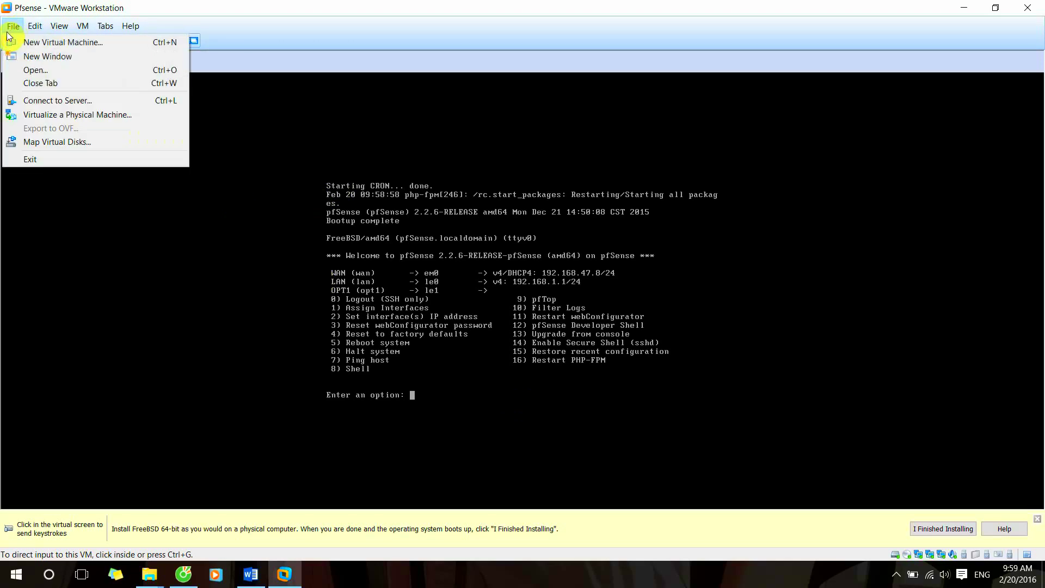
{"action": "left_click", "coordinate": [32, 70]}
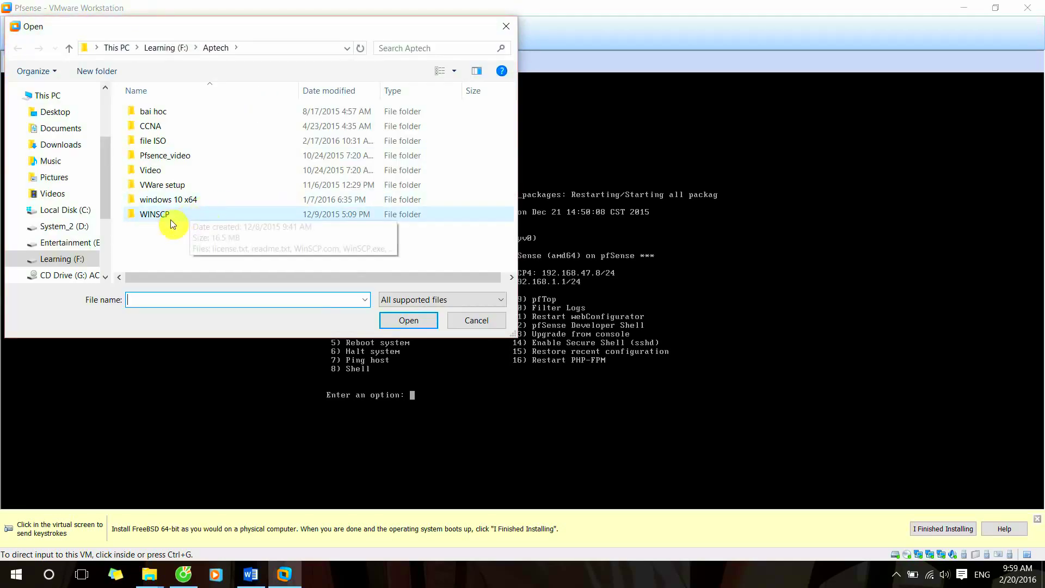
{"action": "scroll", "coordinate": [80, 261], "scroll_direction": "down", "scroll_amount": 1}
{"action": "left_click", "coordinate": [90, 269]}
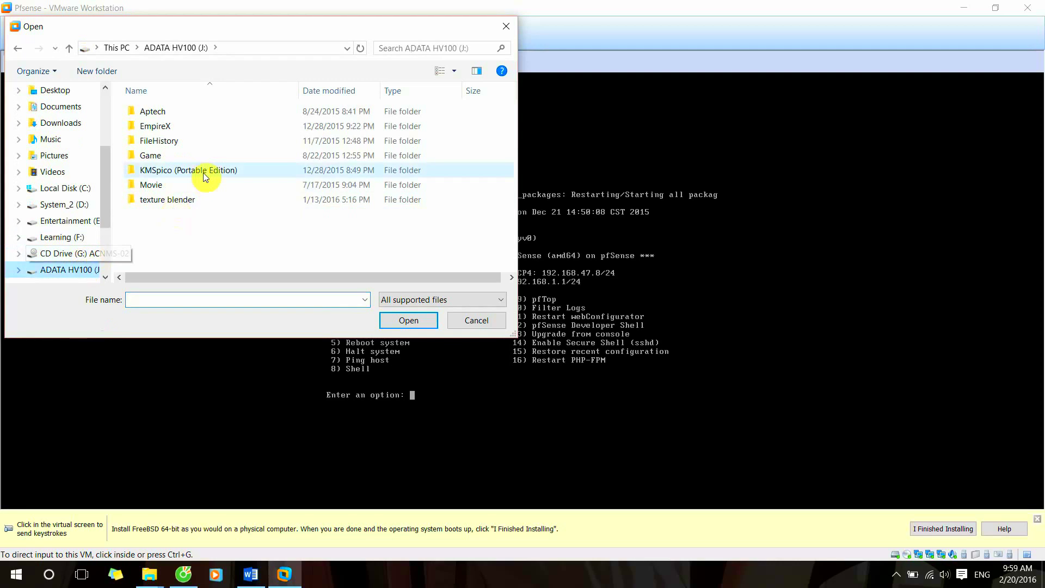
{"action": "scroll", "coordinate": [82, 261], "scroll_direction": "down", "scroll_amount": 1}
{"action": "left_click", "coordinate": [82, 269]}
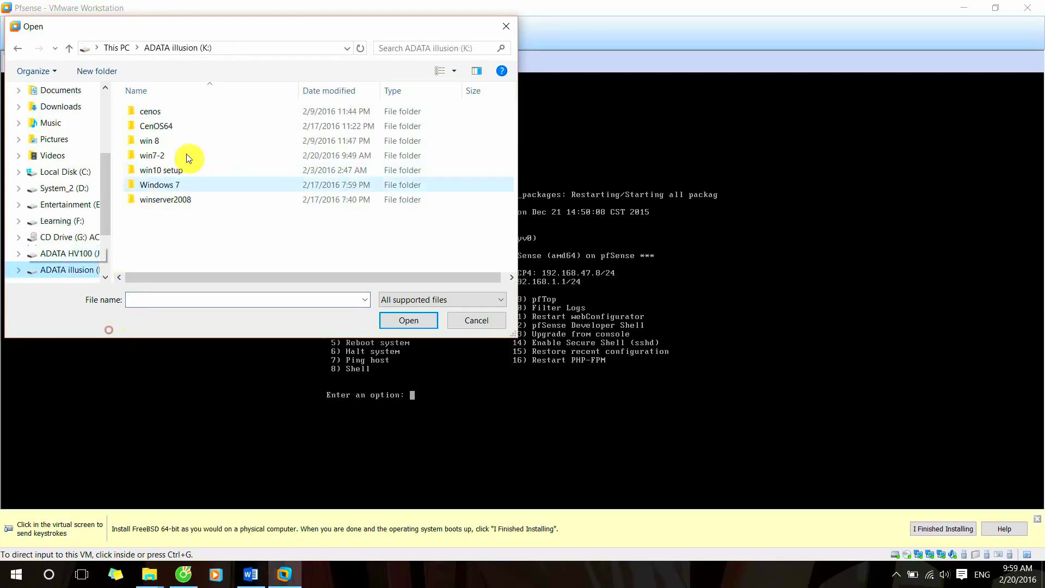
{"action": "double_click", "coordinate": [178, 185]}
{"action": "left_click", "coordinate": [196, 111]}
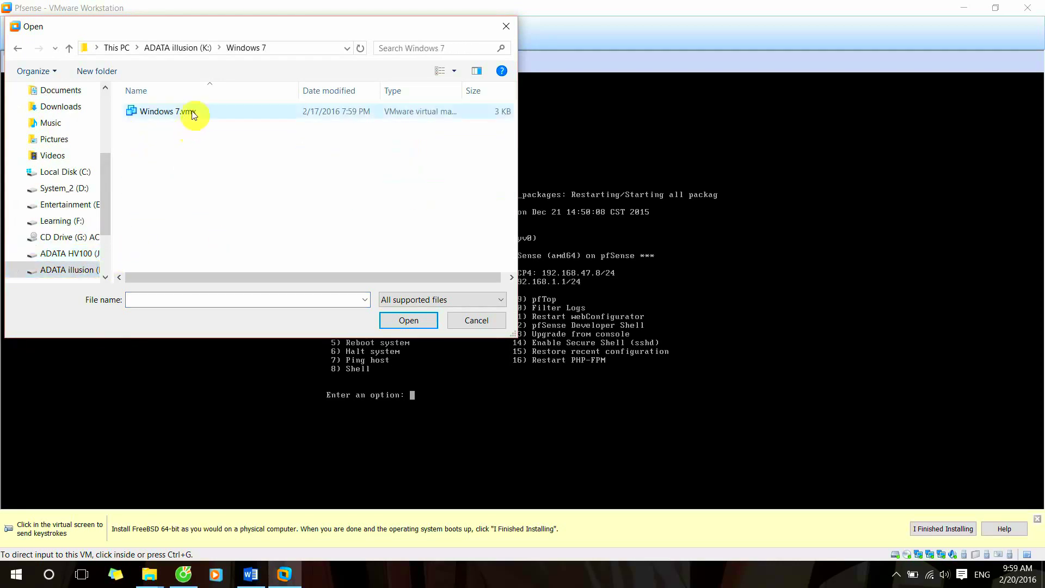
{"action": "left_click", "coordinate": [410, 321]}
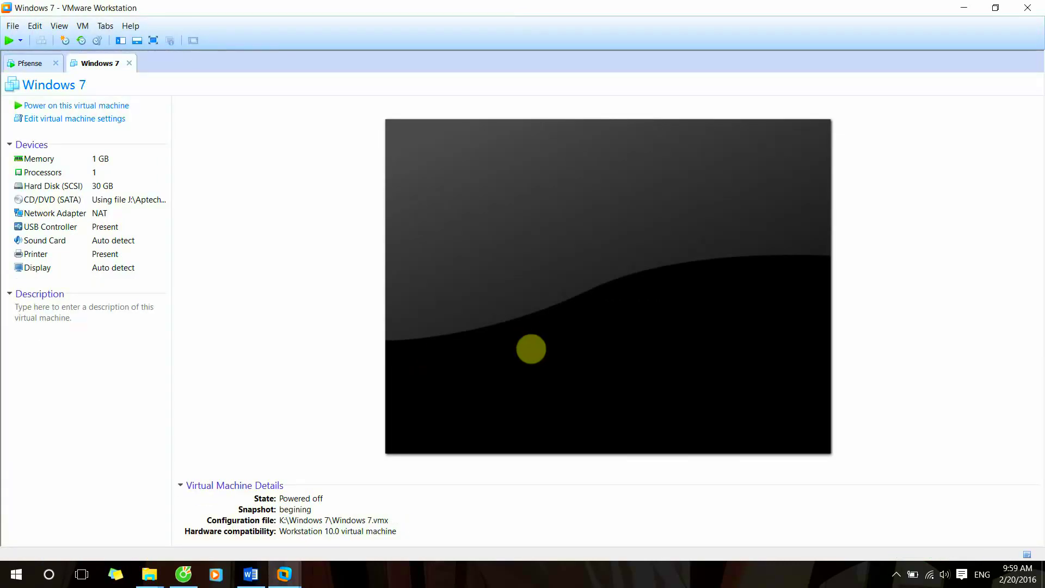
Power on the Windows 7 VM and choose Start Windows Normally
{"action": "left_click", "coordinate": [124, 105]}
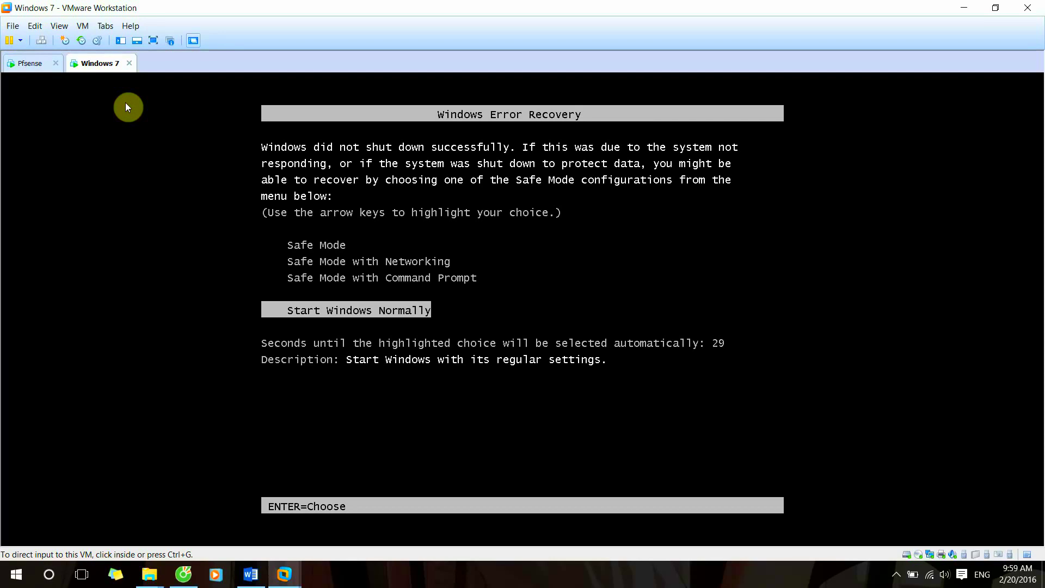
{"action": "left_click", "coordinate": [304, 126]}
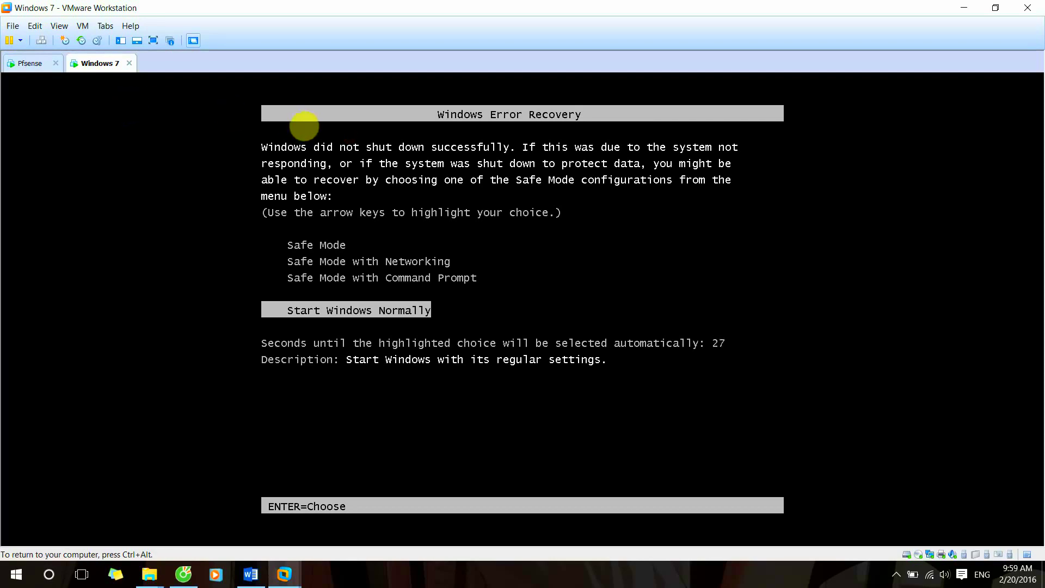
{"action": "key", "text": "Return"}
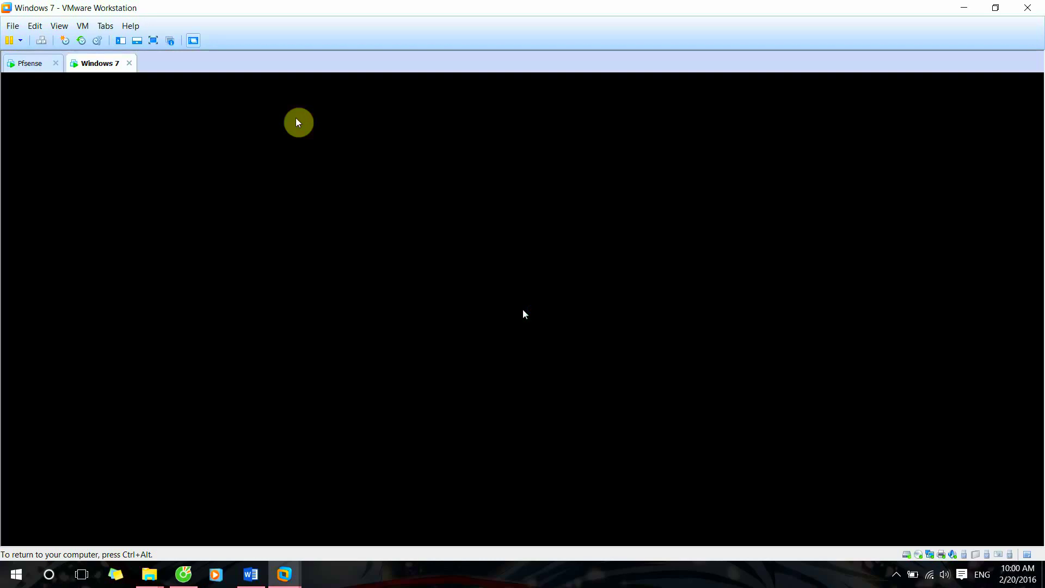
Check the pfSense console, then enter the account password at the Windows 7 login screen
{"action": "left_click", "coordinate": [31, 64]}
{"action": "left_click", "coordinate": [430, 326]}
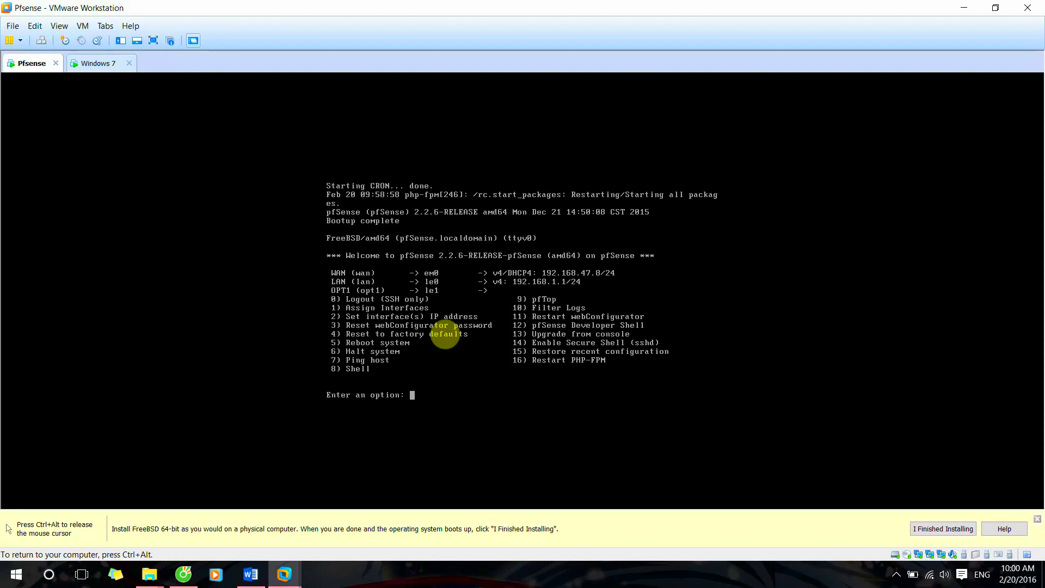
{"action": "key", "text": "ctrl+alt"}
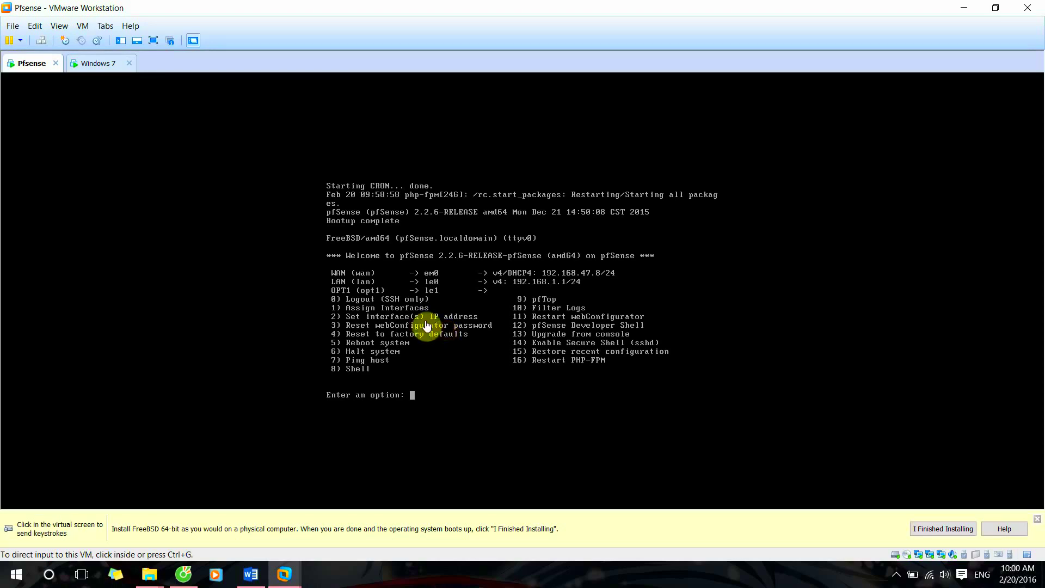
{"action": "left_click", "coordinate": [97, 64]}
{"action": "left_click", "coordinate": [542, 305]}
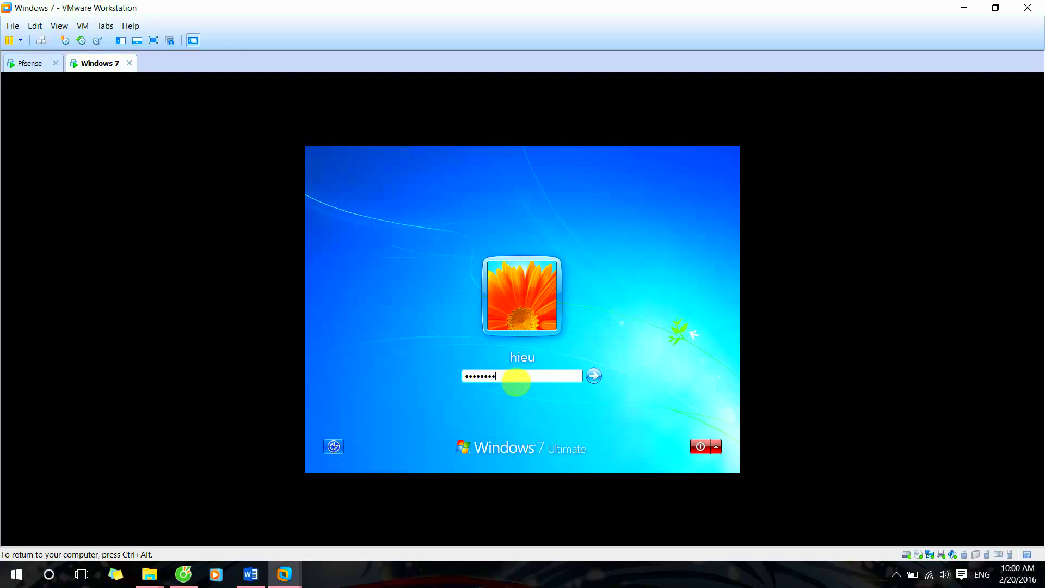
{"action": "key", "text": "Return"}
In the Windows 7 VM Settings, set the Network Adapter to Custom: VMnet2
{"action": "key", "text": "ctrl+alt"}
{"action": "right_click", "coordinate": [90, 63]}
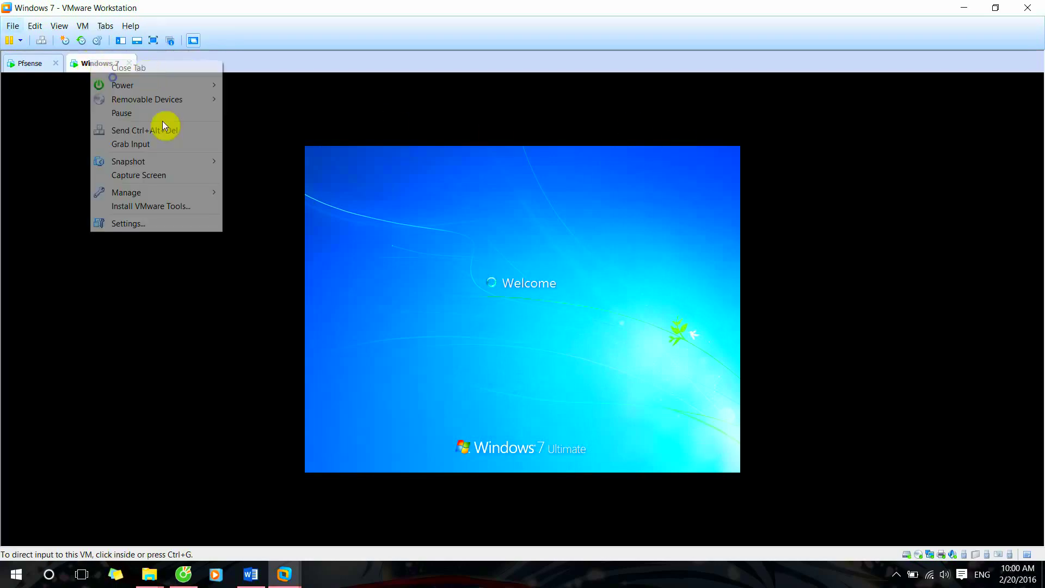
{"action": "left_click", "coordinate": [129, 222]}
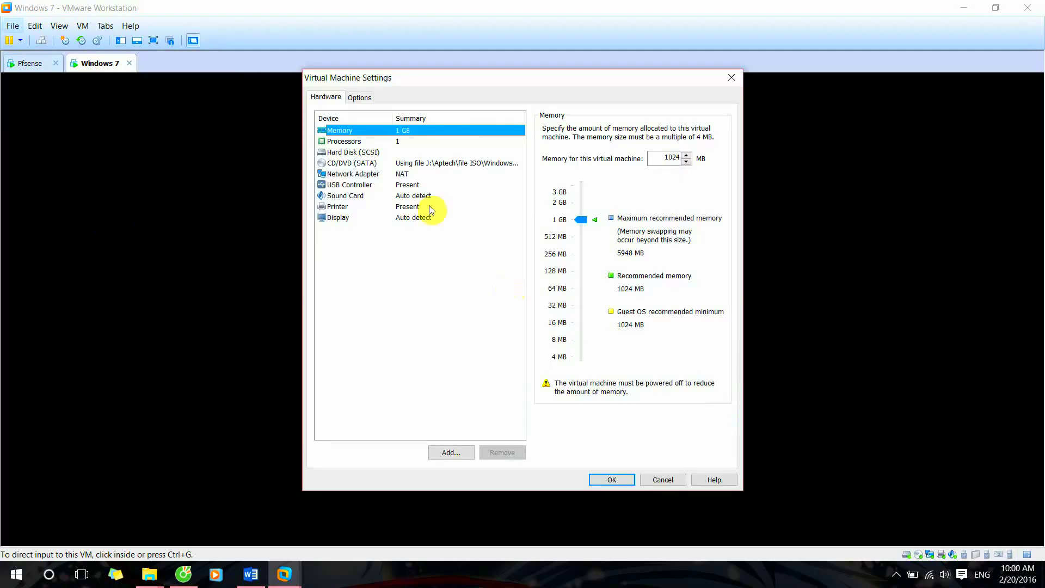
{"action": "left_click", "coordinate": [378, 175]}
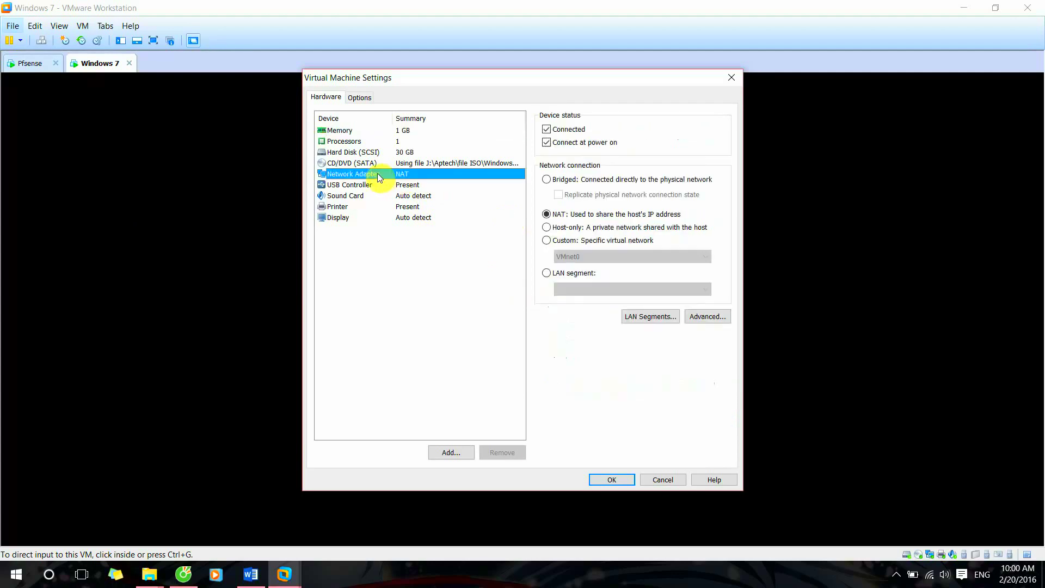
{"action": "left_click", "coordinate": [566, 240]}
{"action": "left_click", "coordinate": [595, 256]}
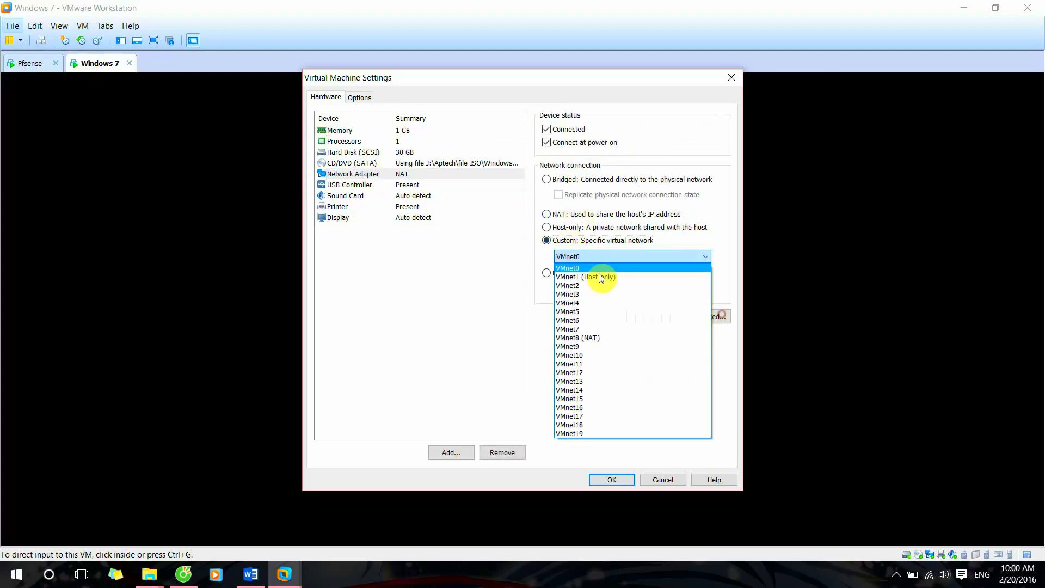
{"action": "left_click", "coordinate": [594, 285]}
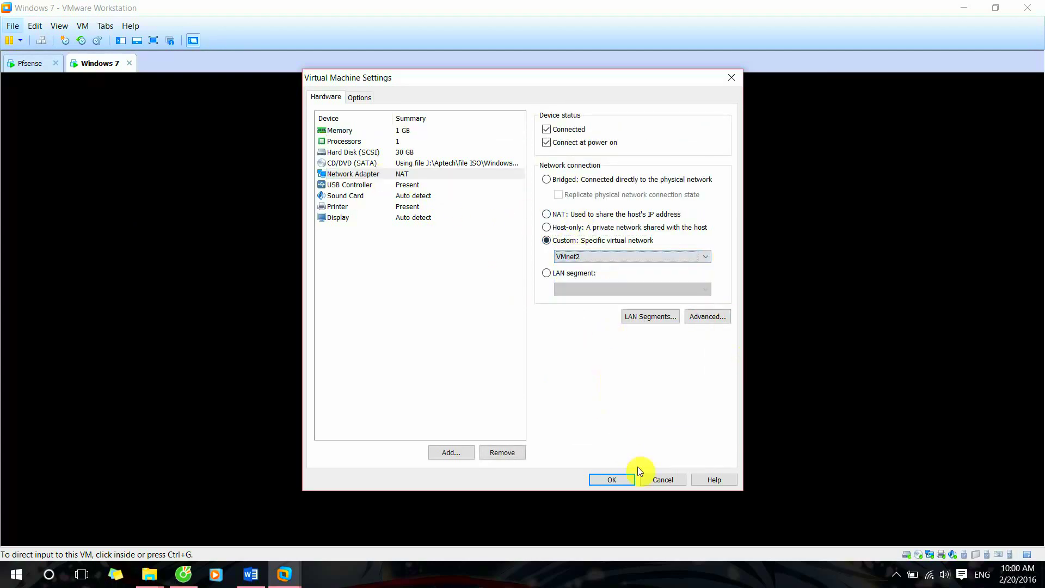
{"action": "left_click", "coordinate": [625, 480]}
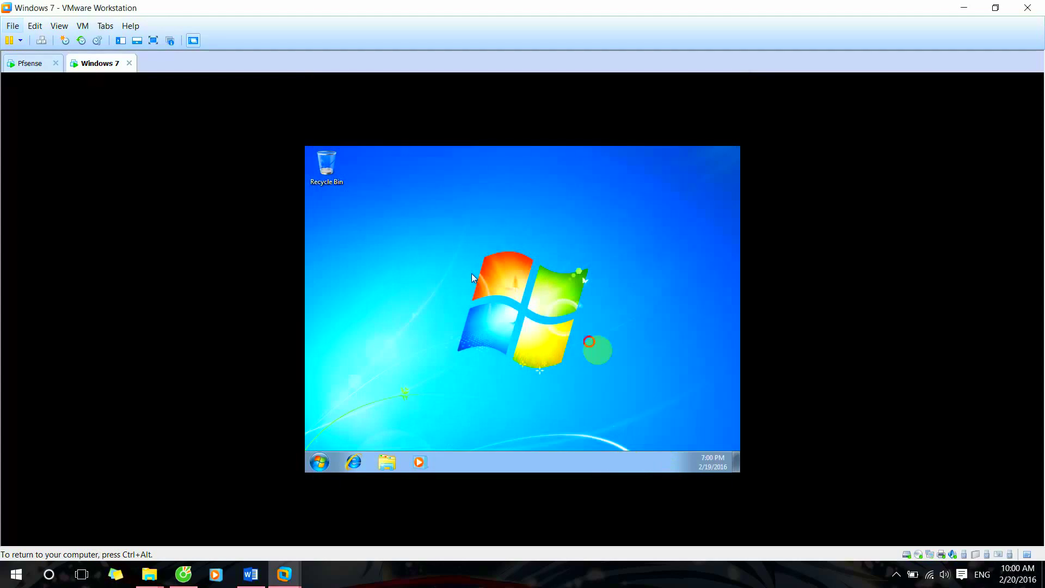
Launch Internet Explorer in the guest and autofit the VM window to the guest display
{"action": "left_click", "coordinate": [360, 464]}
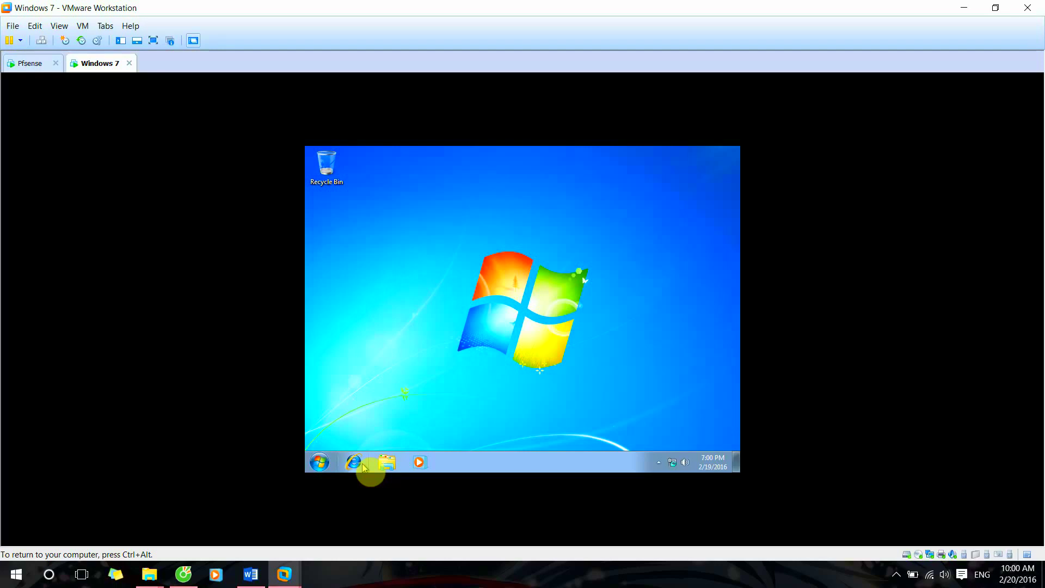
{"action": "left_click", "coordinate": [363, 467]}
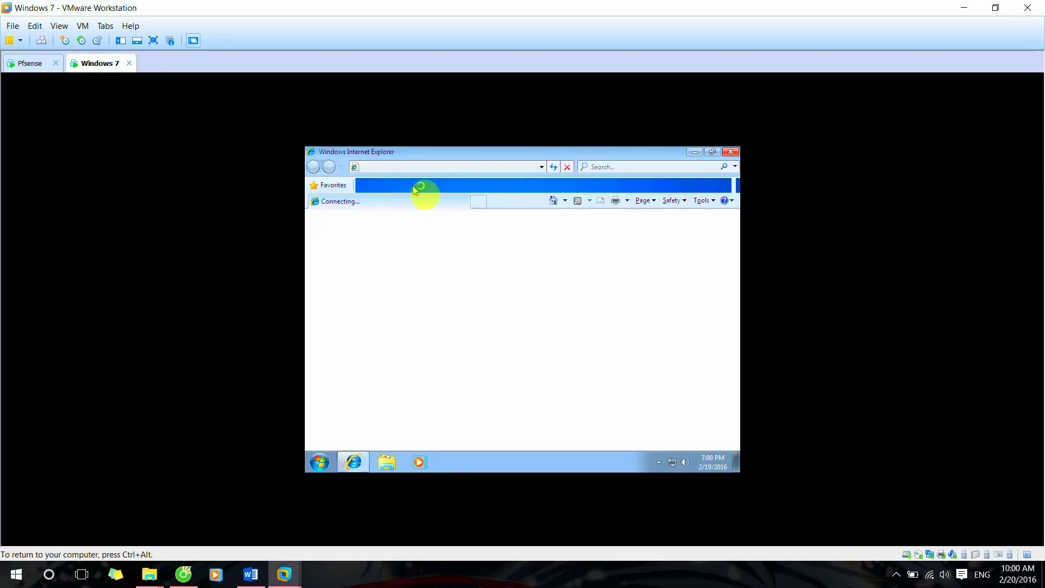
{"action": "left_click", "coordinate": [64, 27]}
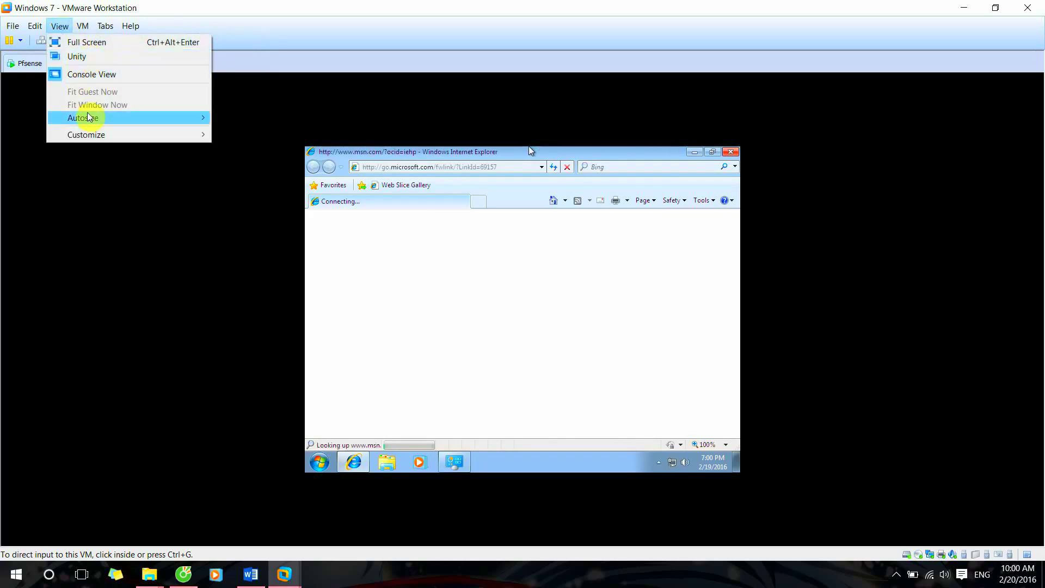
{"action": "mouse_move", "coordinate": [85, 121]}
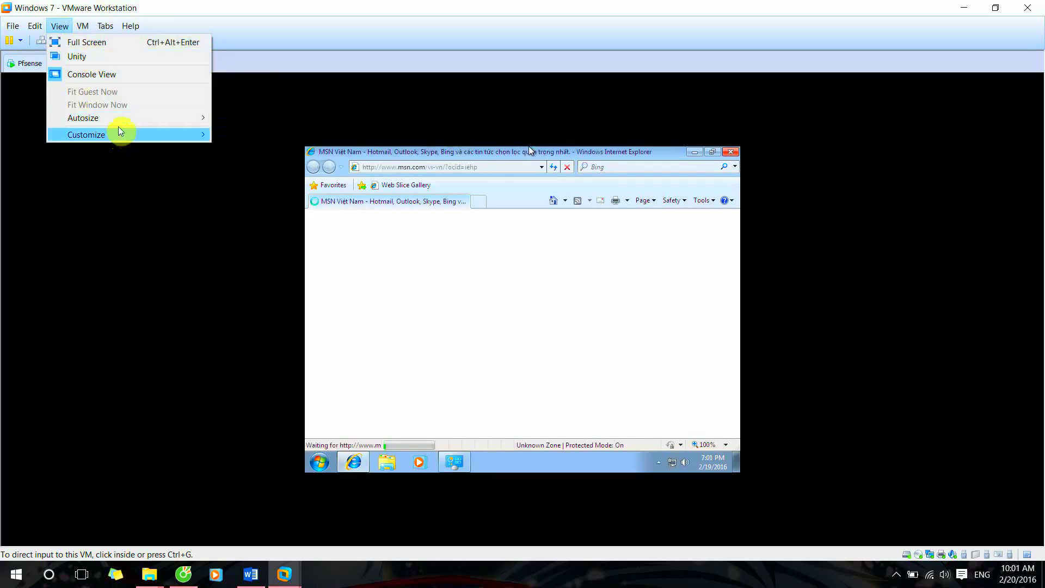
{"action": "mouse_move", "coordinate": [134, 125]}
{"action": "left_click", "coordinate": [242, 161]}
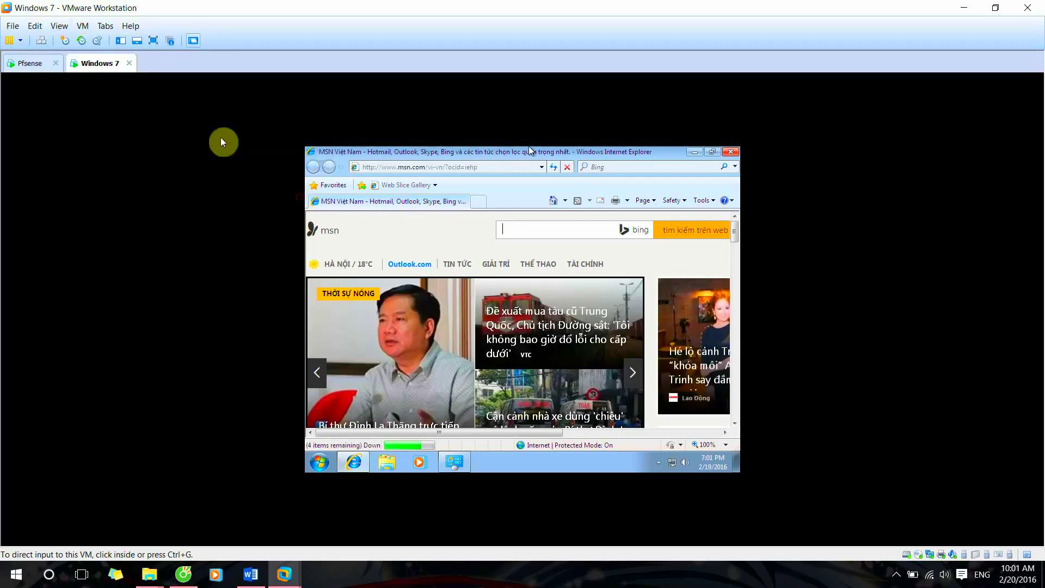
Dismiss the IE8 welcome prompt, close the extra tab, and select the address bar
{"action": "right_click", "coordinate": [103, 75]}
{"action": "left_click", "coordinate": [284, 144]}
{"action": "left_click", "coordinate": [522, 140]}
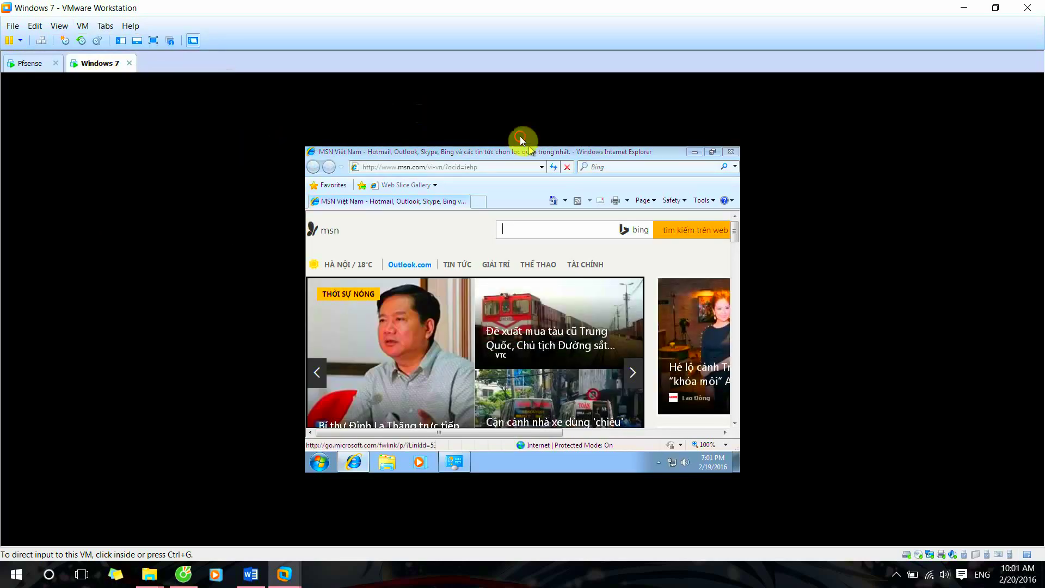
{"action": "left_click", "coordinate": [677, 209]}
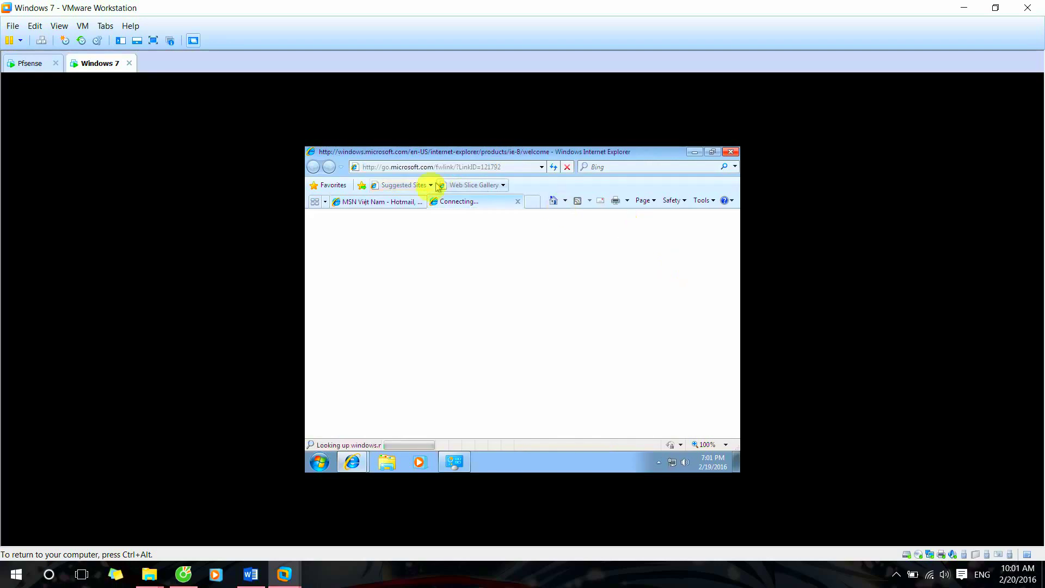
{"action": "left_click", "coordinate": [518, 201]}
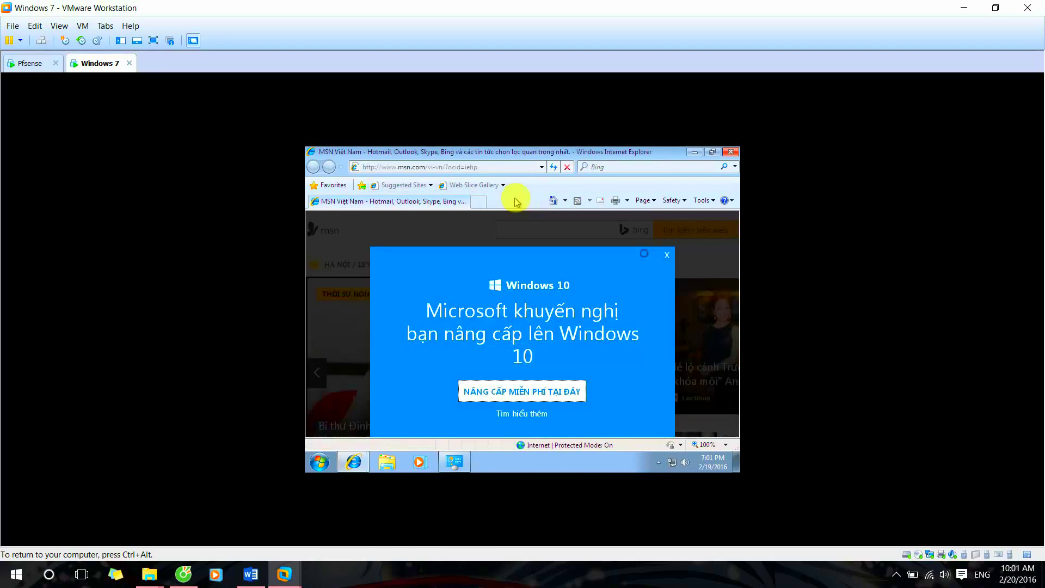
{"action": "left_click", "coordinate": [446, 167]}
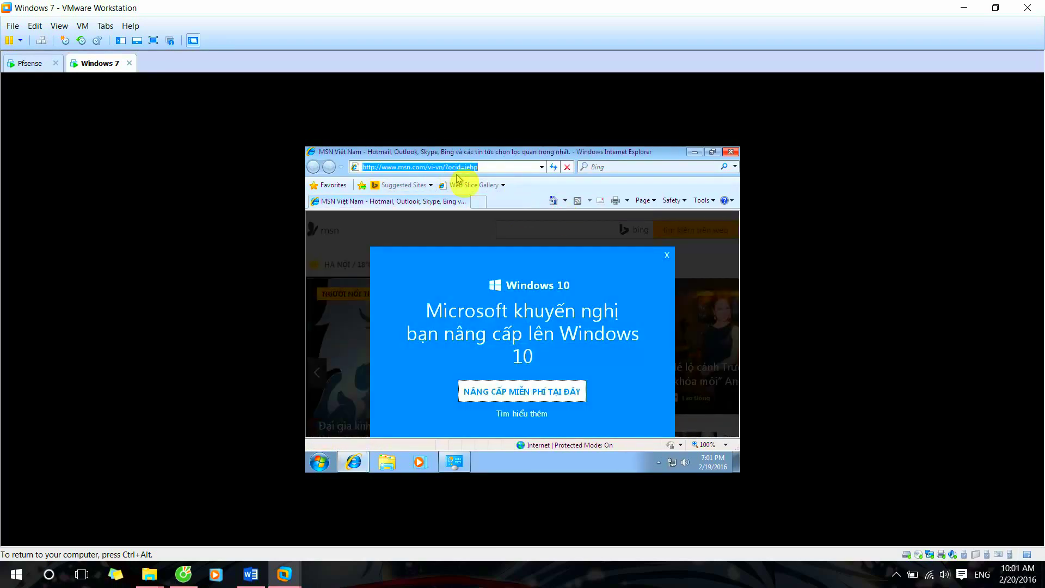
Try loading 192.168.1.1, close the certificate-warning window, and reopen Internet Explorer
{"action": "type", "text": "192.168"}
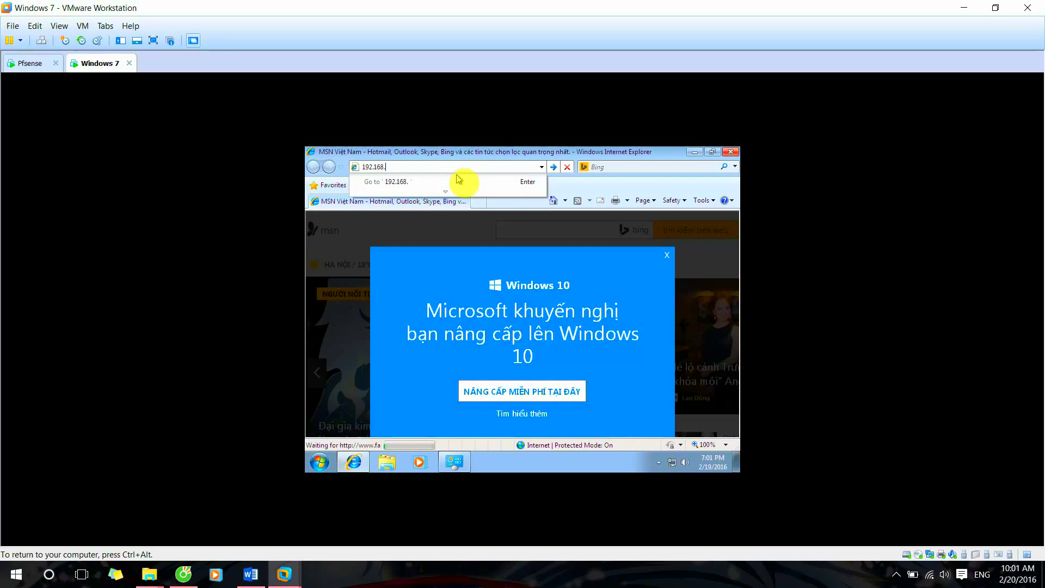
{"action": "type", "text": ".1.1"}
{"action": "key", "text": "Return"}
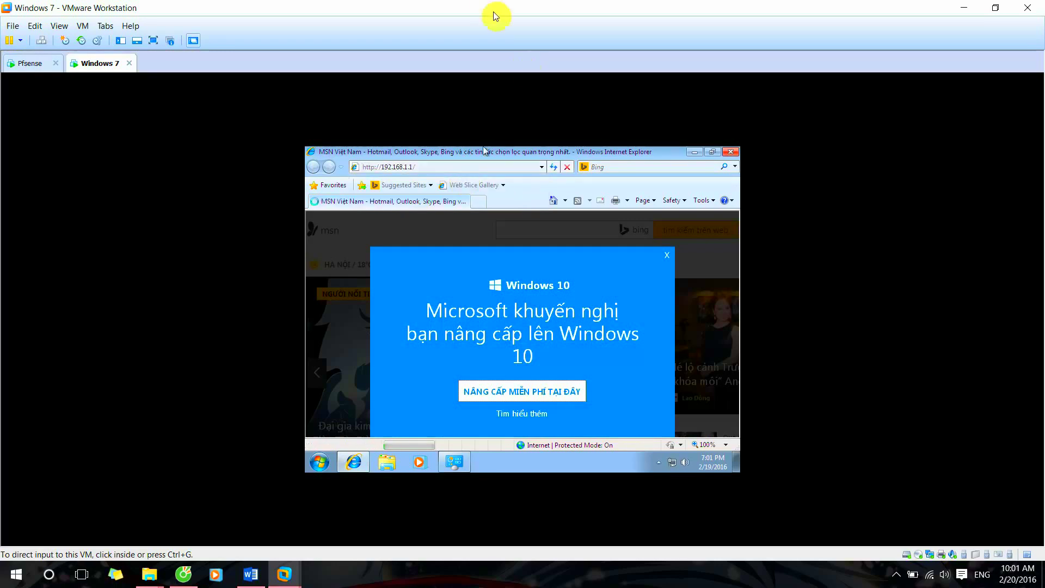
{"action": "left_click", "coordinate": [409, 353]}
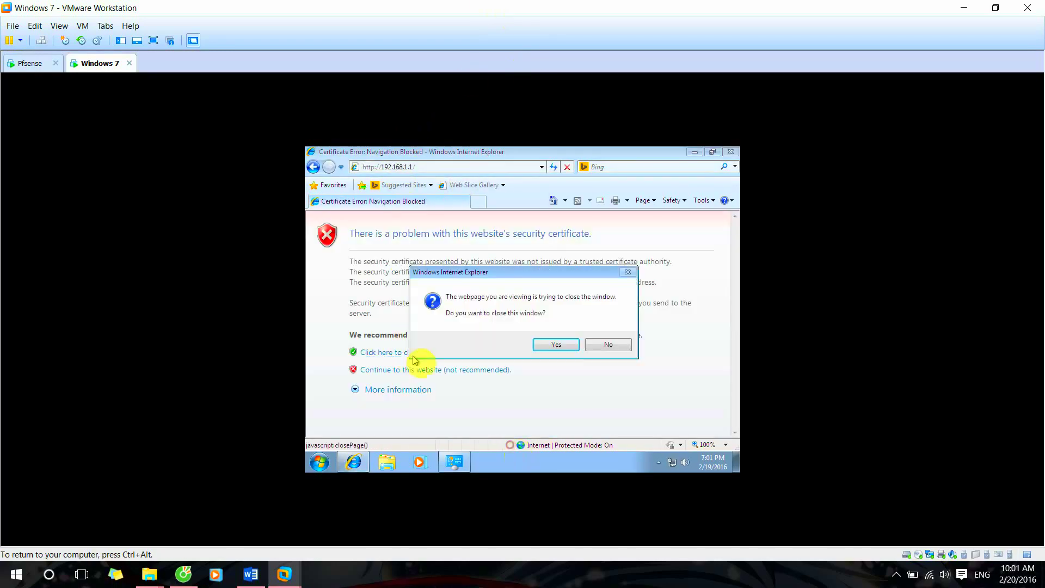
{"action": "left_click", "coordinate": [551, 345]}
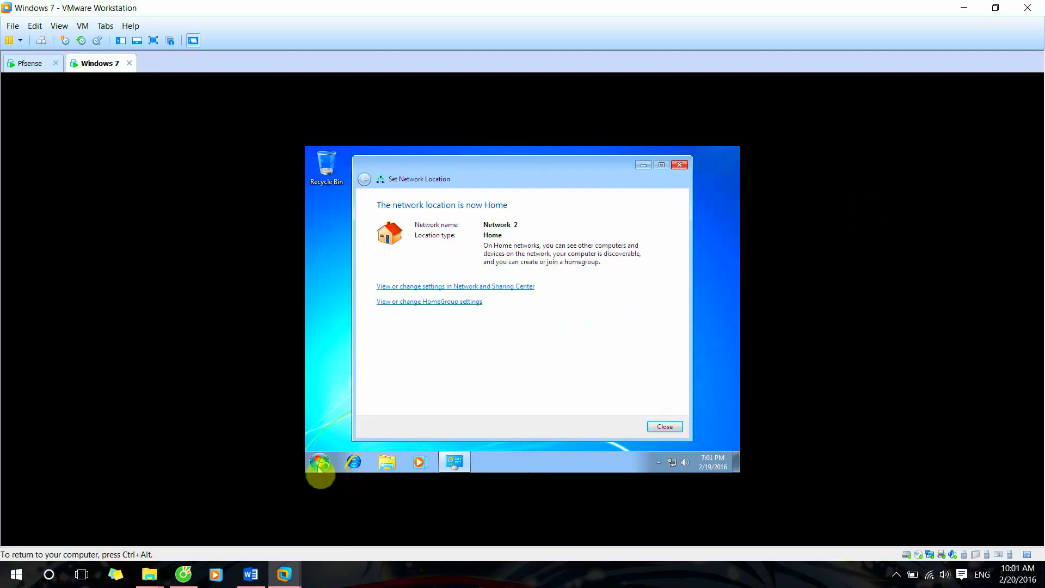
{"action": "left_click", "coordinate": [666, 425]}
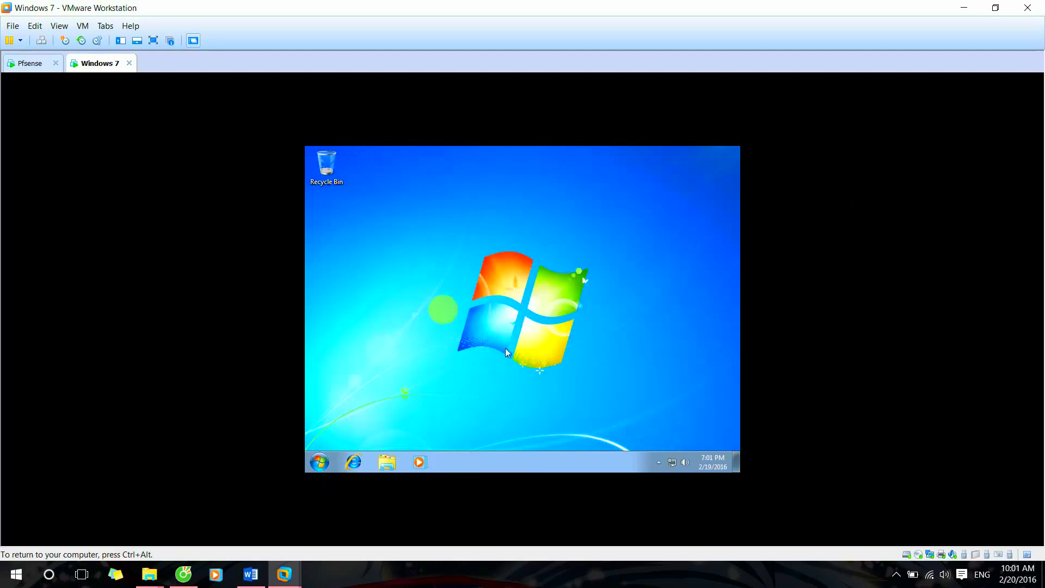
{"action": "left_click", "coordinate": [355, 462]}
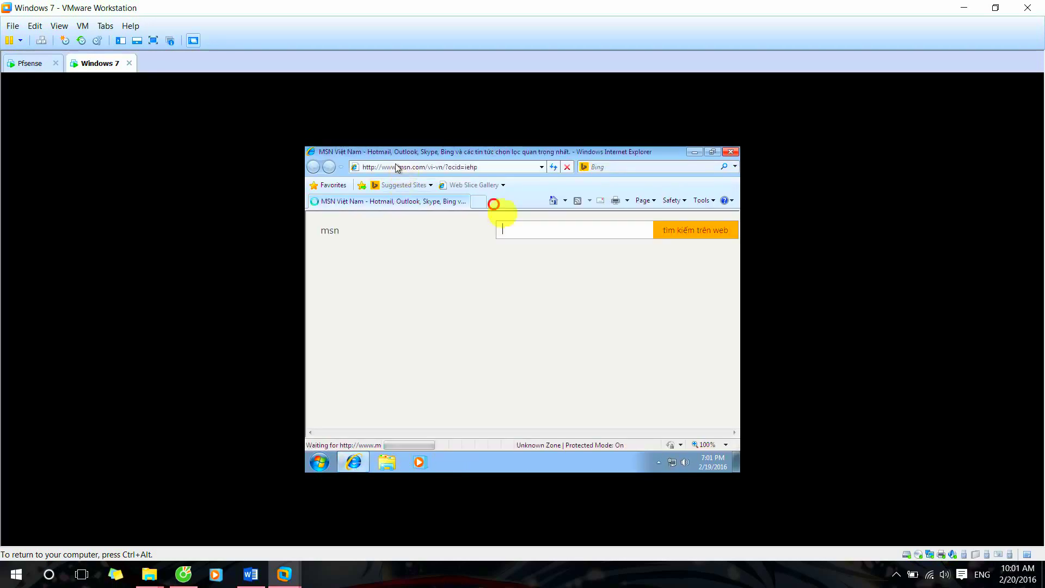
Load 192.168.1.1 again and continue past the certificate warning to the pfSense login
{"action": "left_click", "coordinate": [457, 166]}
{"action": "type", "text": "192."}
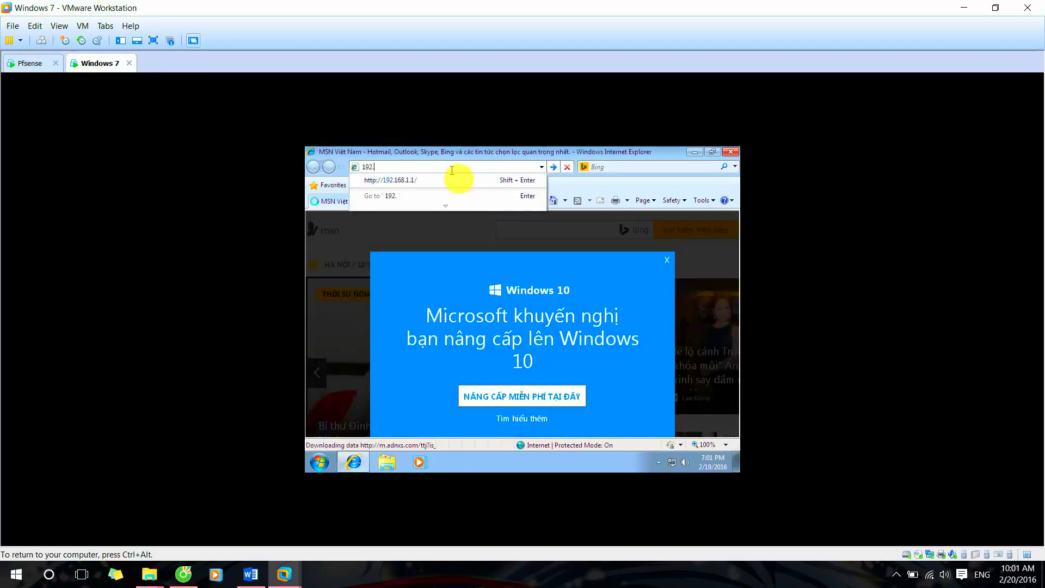
{"action": "key", "text": "Down"}
{"action": "key", "text": "Return"}
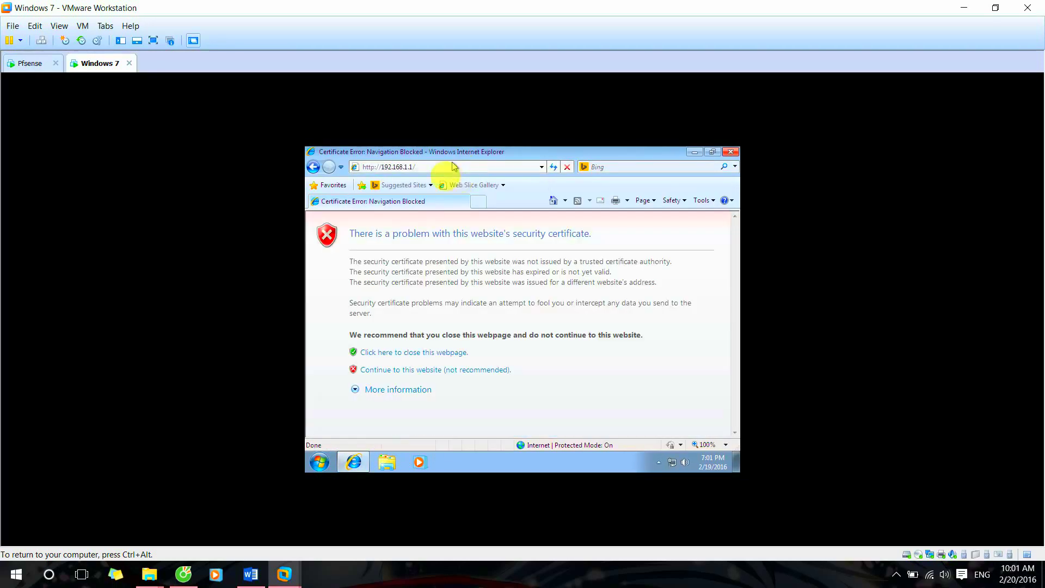
{"action": "left_click", "coordinate": [430, 371]}
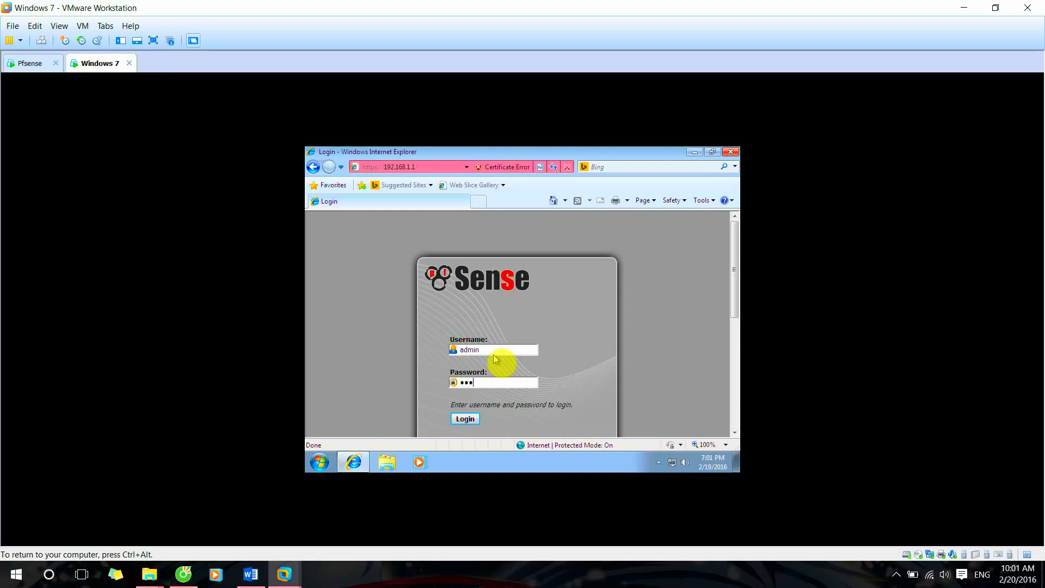
Submit the pfSense login, accept AutoComplete Passwords, and pass the welcome and pfSense Gold pages
{"action": "type", "text": "e"}
{"action": "key", "text": "Return"}
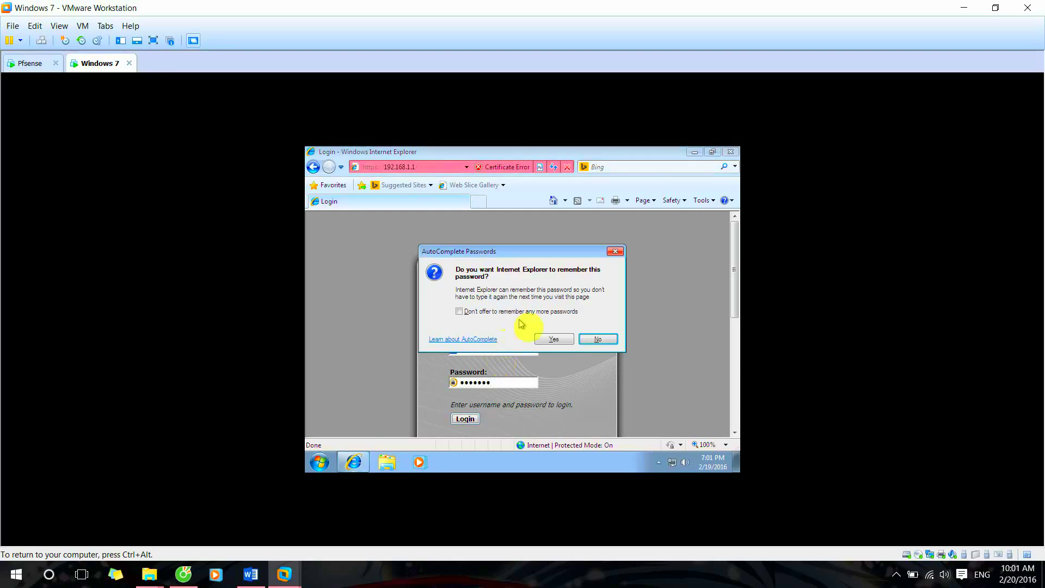
{"action": "left_click", "coordinate": [546, 337]}
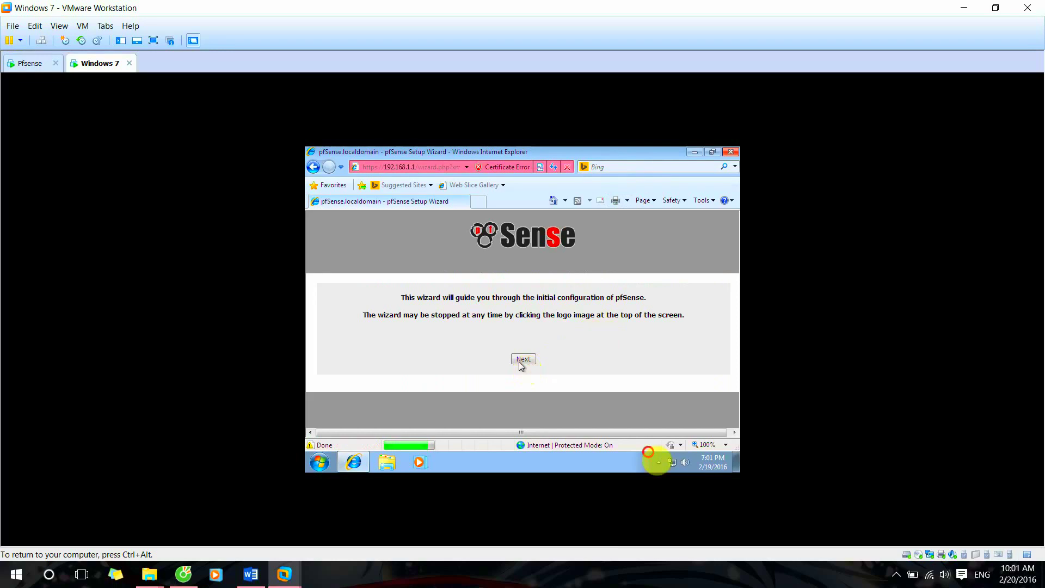
{"action": "left_click", "coordinate": [522, 359]}
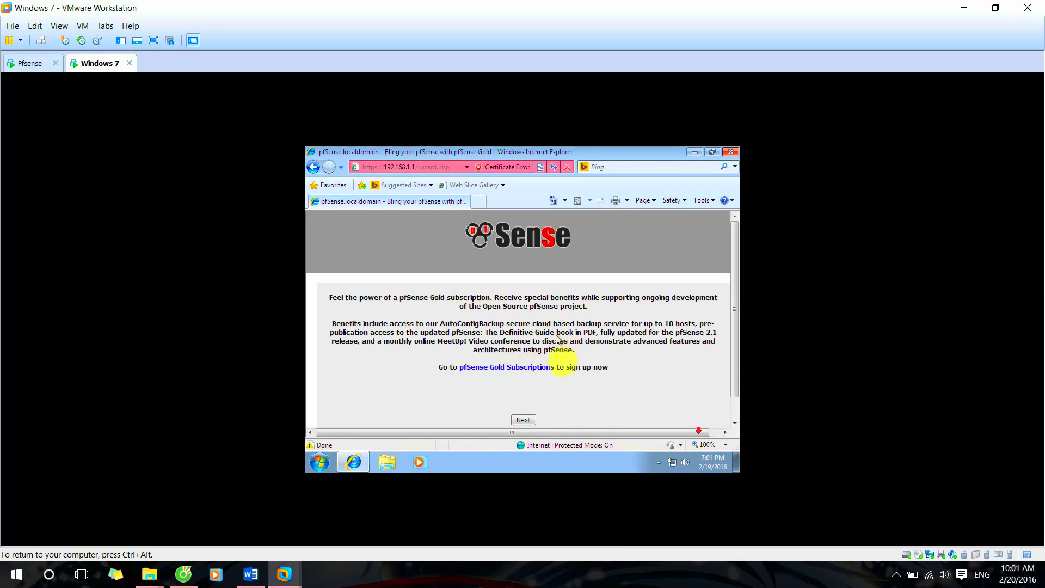
{"action": "scroll", "coordinate": [539, 425], "scroll_direction": "down", "scroll_amount": 1}
{"action": "left_click", "coordinate": [525, 394]}
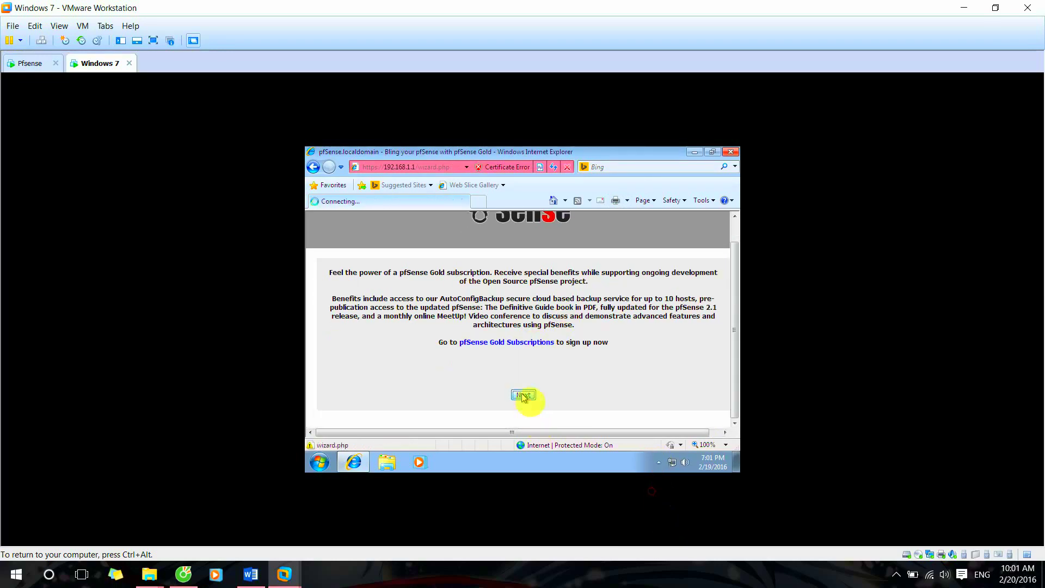
{"action": "scroll", "coordinate": [599, 364], "scroll_direction": "down", "scroll_amount": 3}
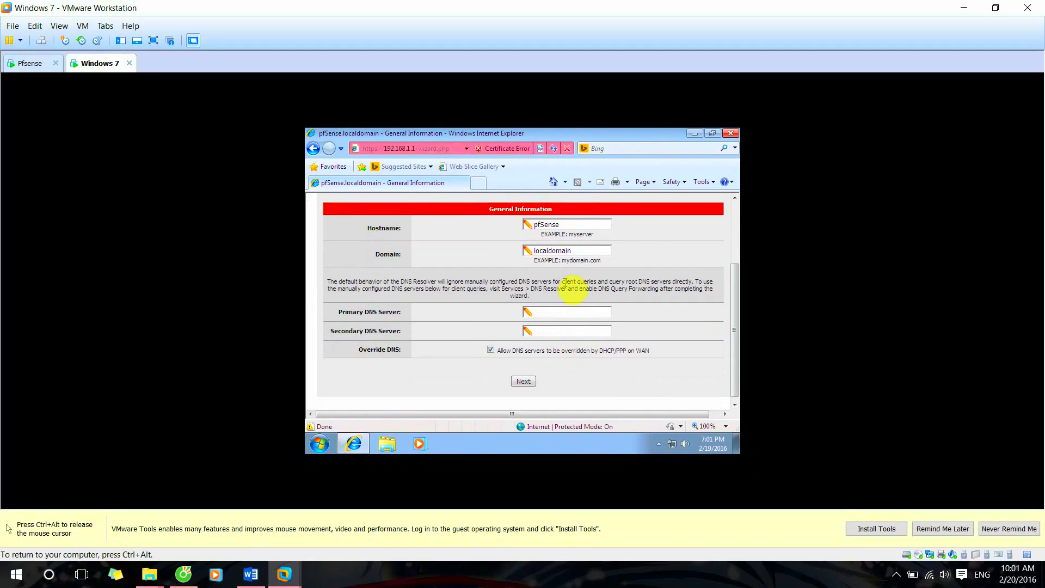
Replace the Hostname with pfsense, keep Domain localdomain, and continue
{"action": "left_click", "coordinate": [572, 223]}
{"action": "left_click_drag", "start_coordinate": [572, 221], "coordinate": [517, 230]}
{"action": "type", "text": "admin"}
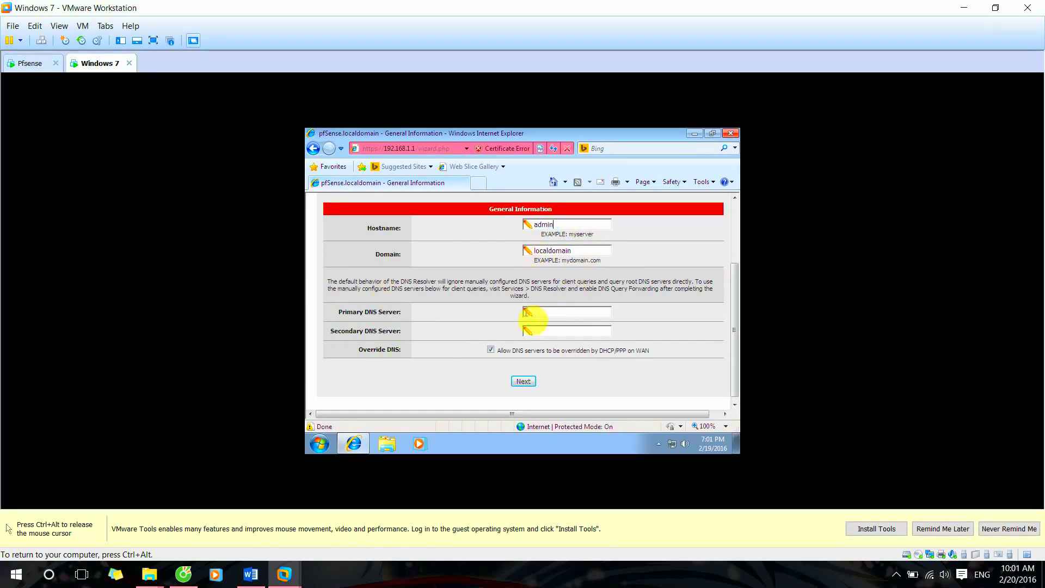
{"action": "scroll", "coordinate": [537, 286], "scroll_direction": "down", "scroll_amount": 1}
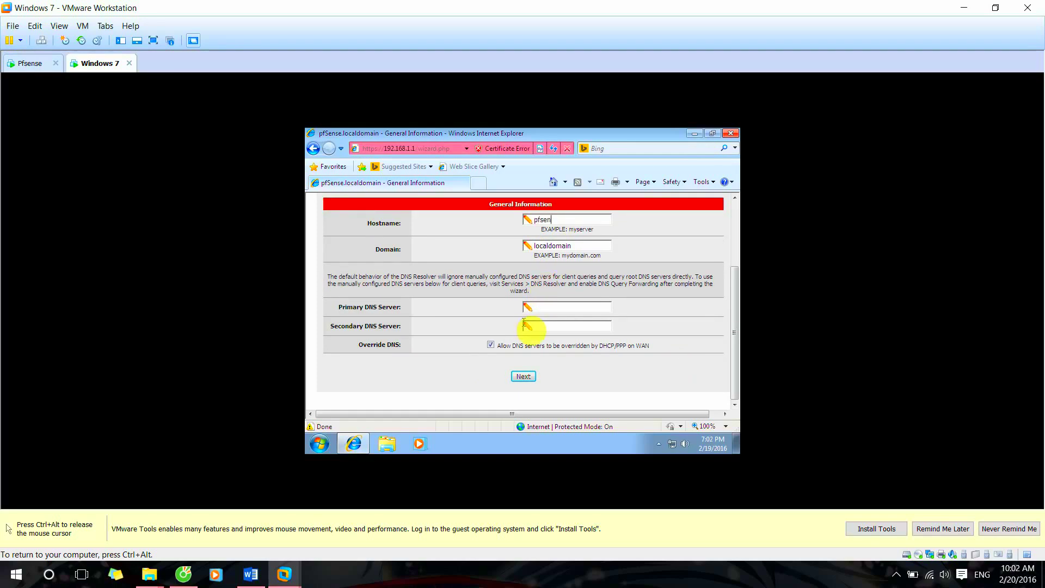
{"action": "type", "text": "se"}
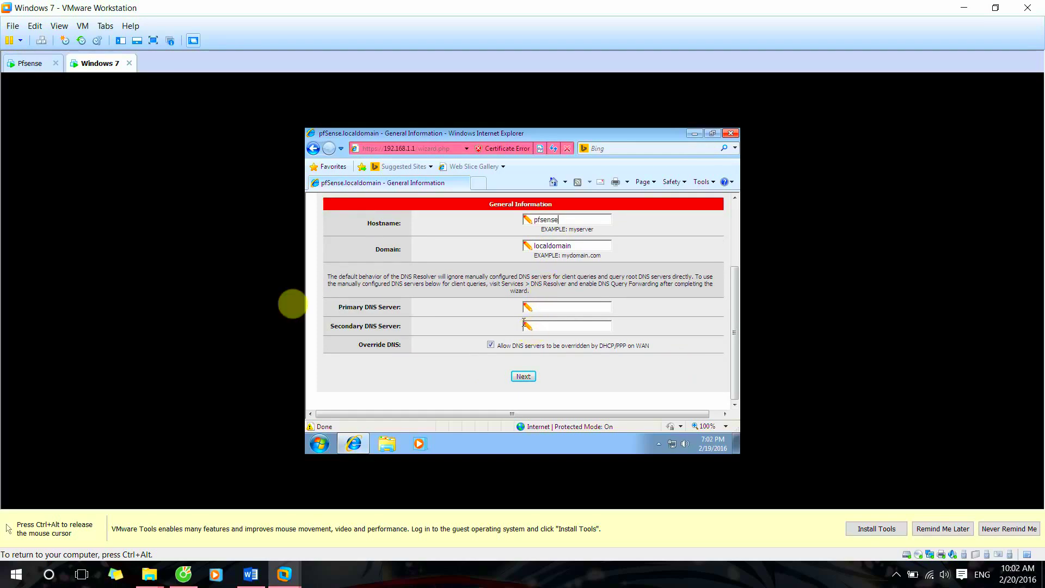
{"action": "left_click", "coordinate": [523, 376]}
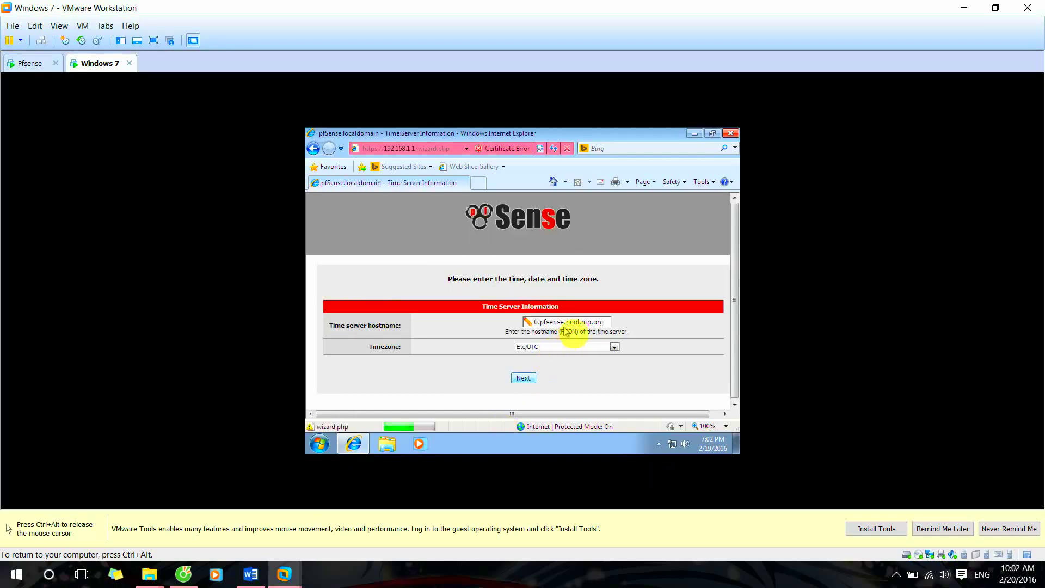
Select Asia/Ho_Chi_Minh in the Timezone list and continue to the WAN page
{"action": "left_click", "coordinate": [589, 347]}
{"action": "scroll", "coordinate": [587, 302], "scroll_direction": "down", "scroll_amount": 3}
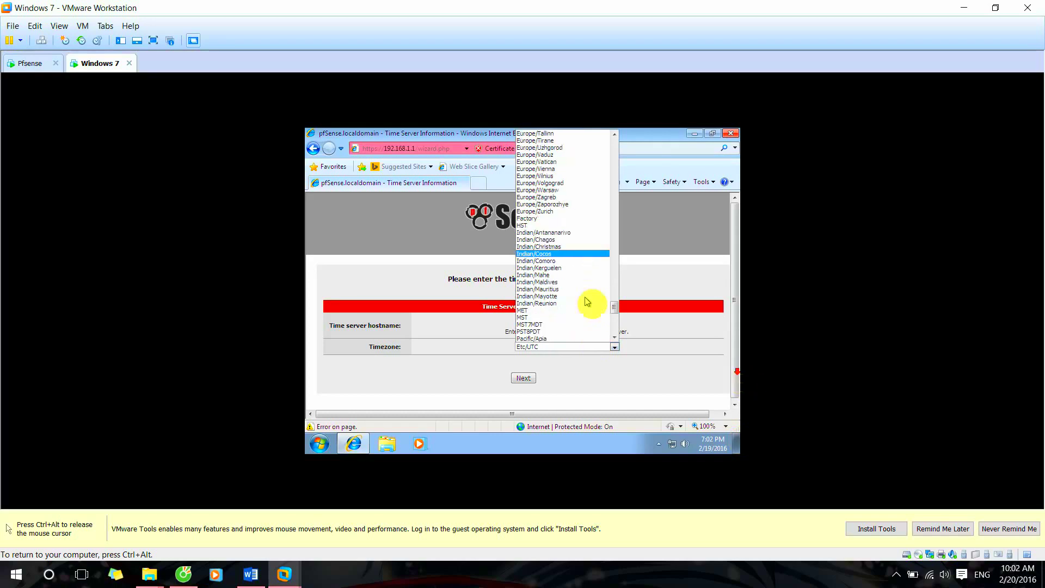
{"action": "scroll", "coordinate": [588, 301], "scroll_direction": "down", "scroll_amount": 3}
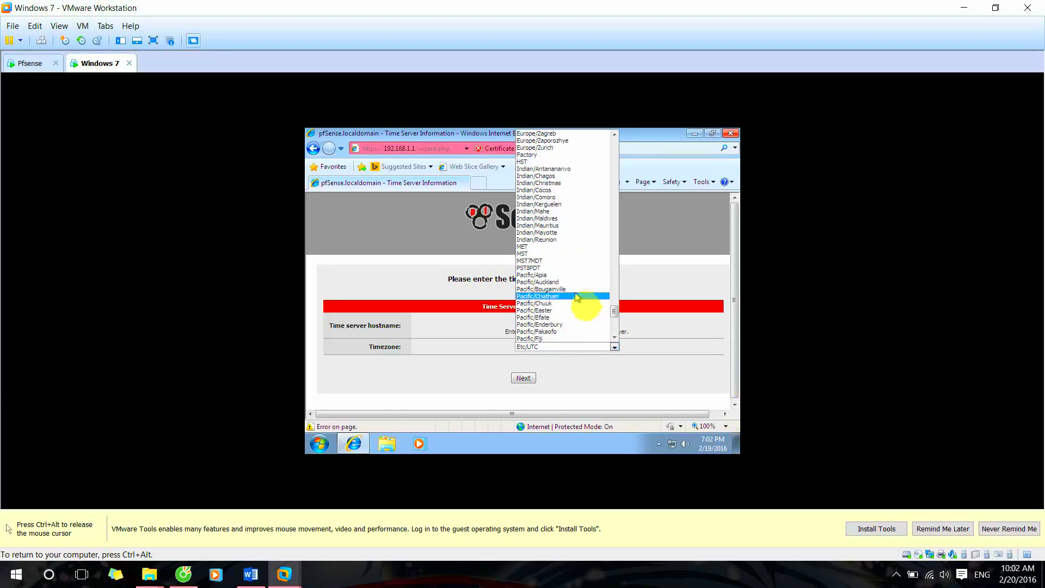
{"action": "scroll", "coordinate": [577, 296], "scroll_direction": "down", "scroll_amount": 8}
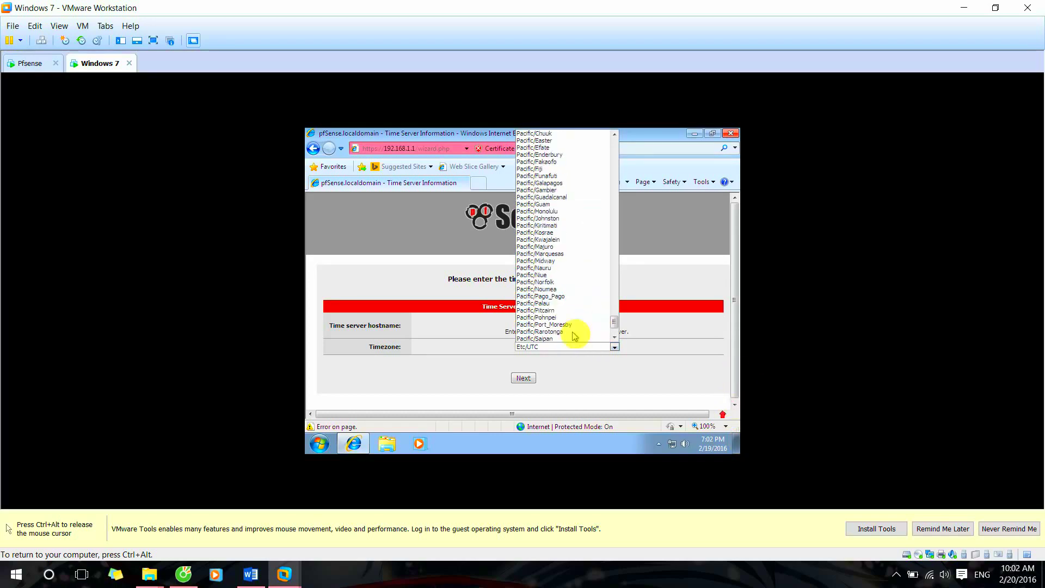
{"action": "scroll", "coordinate": [575, 332], "scroll_direction": "up", "scroll_amount": 20}
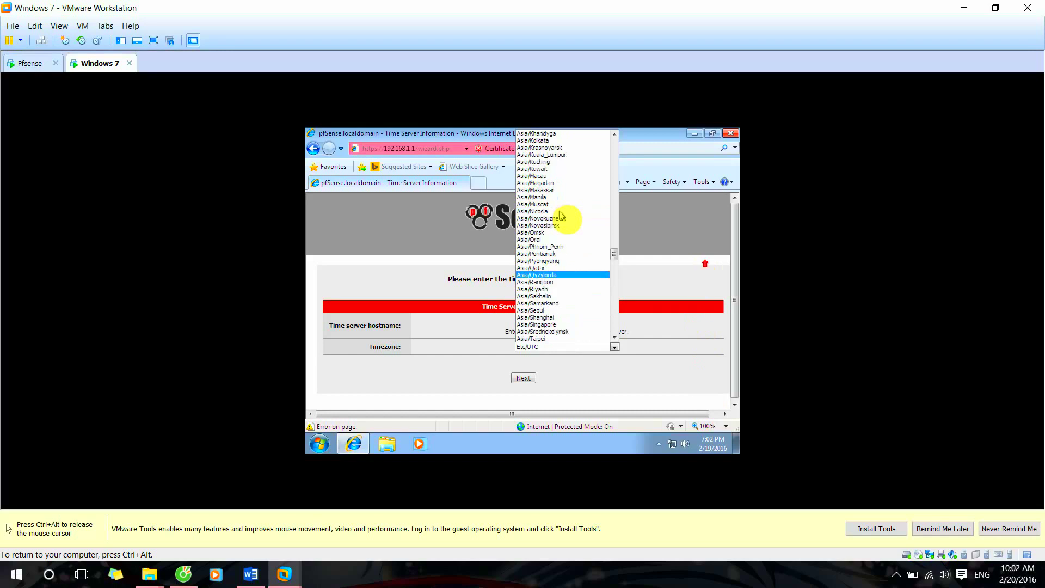
{"action": "scroll", "coordinate": [560, 215], "scroll_direction": "up", "scroll_amount": 5}
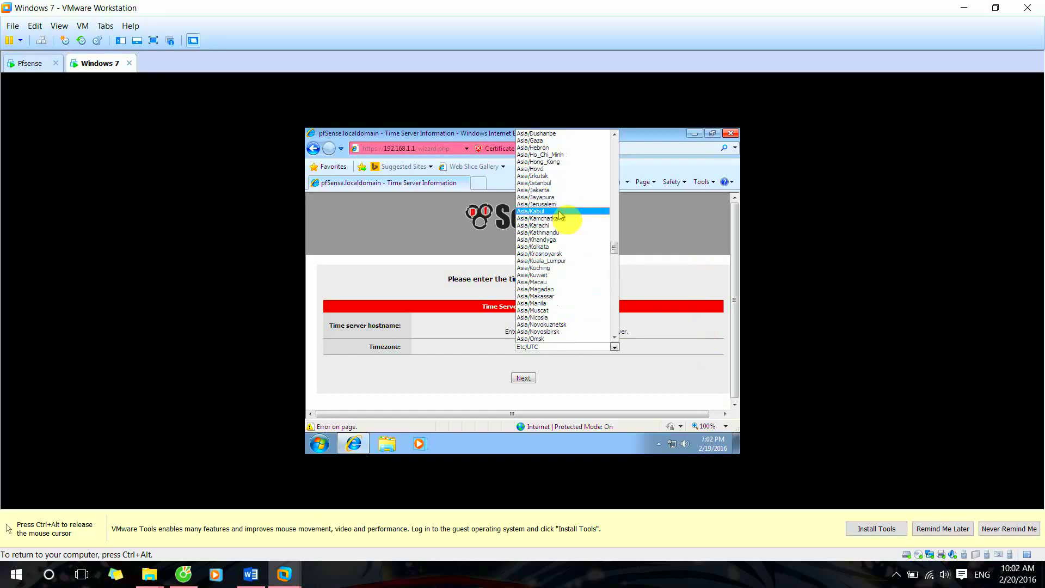
{"action": "left_click", "coordinate": [566, 157]}
{"action": "left_click", "coordinate": [523, 379]}
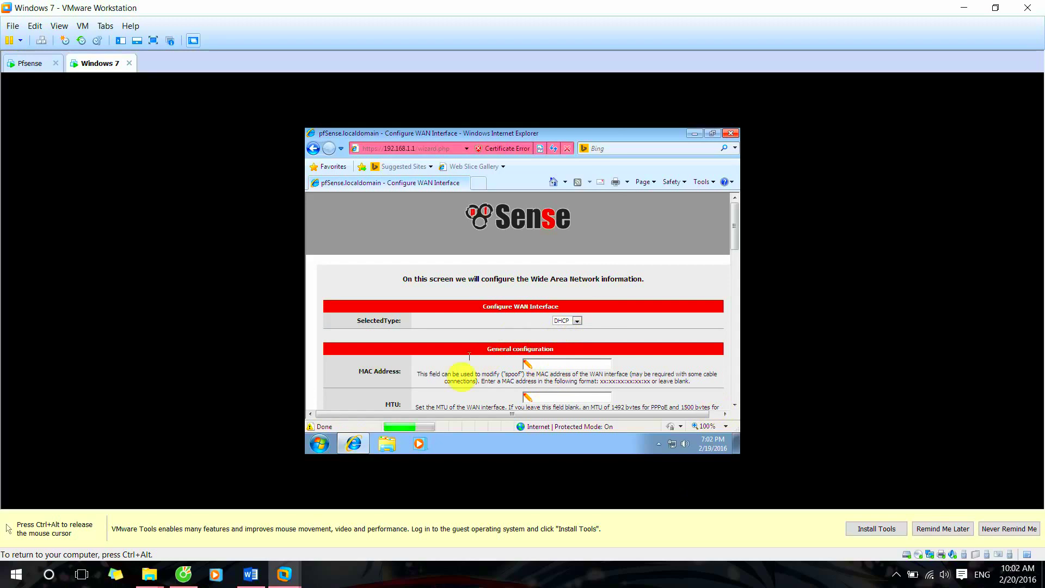
Scroll through the Configure WAN Interface page to review its DHCP settings
{"action": "scroll", "coordinate": [470, 357], "scroll_direction": "down", "scroll_amount": 3}
{"action": "scroll", "coordinate": [475, 331], "scroll_direction": "up", "scroll_amount": 2}
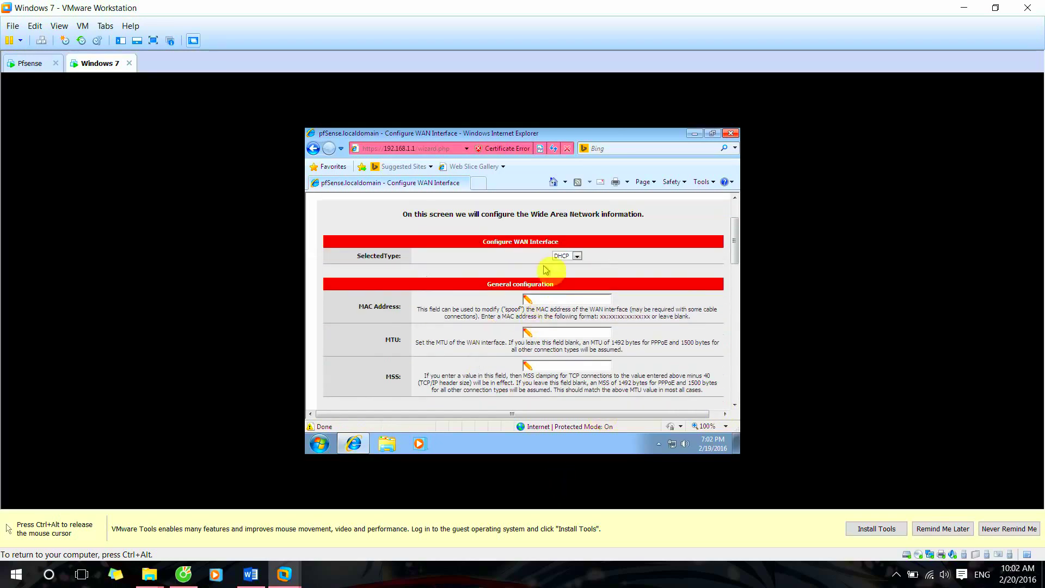
{"action": "scroll", "coordinate": [541, 261], "scroll_direction": "up", "scroll_amount": 1}
{"action": "left_click", "coordinate": [734, 405]}
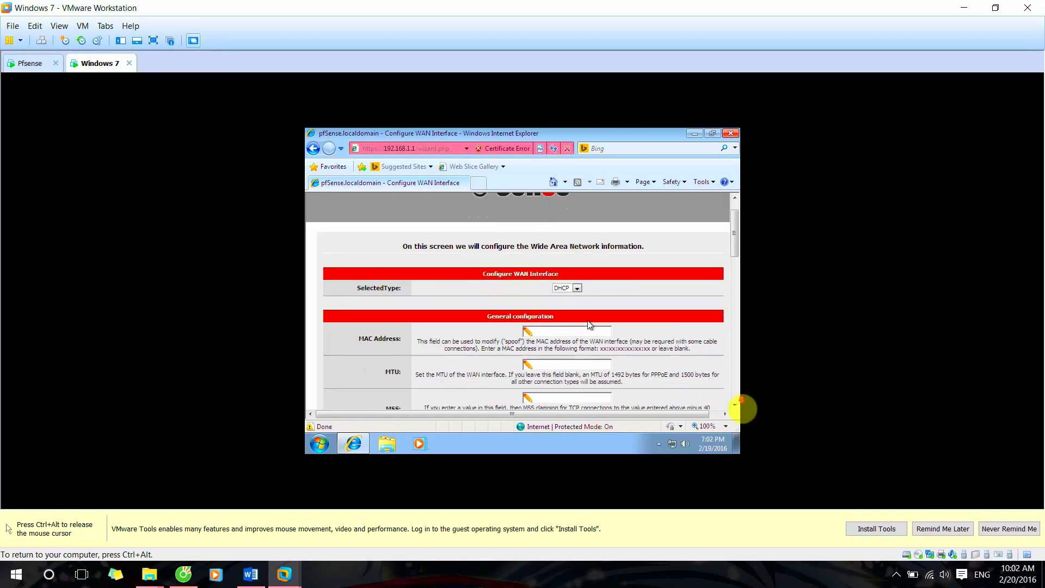
{"action": "scroll", "coordinate": [577, 291], "scroll_direction": "up", "scroll_amount": 2}
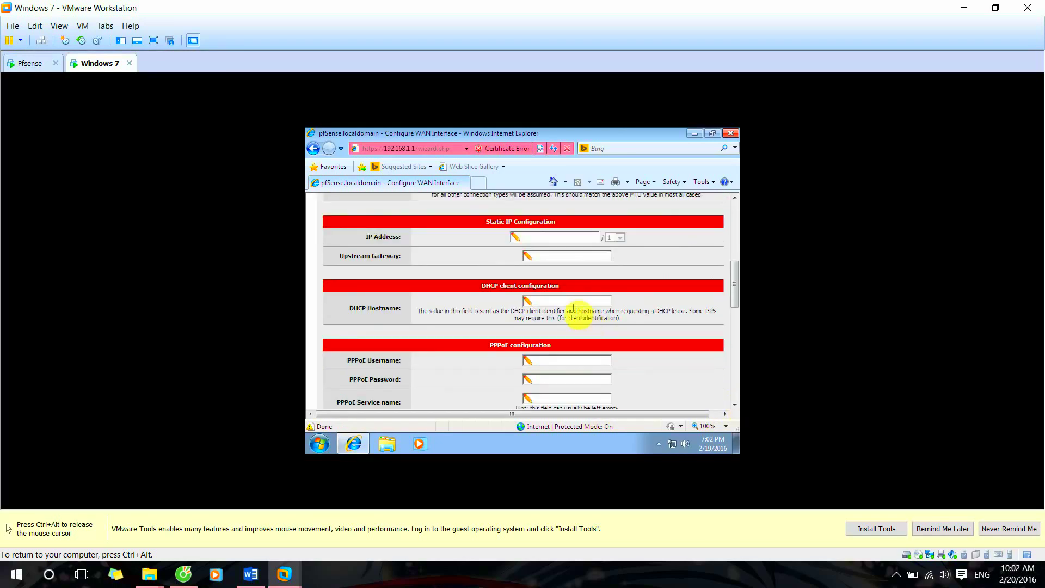
{"action": "scroll", "coordinate": [581, 315], "scroll_direction": "down", "scroll_amount": 10}
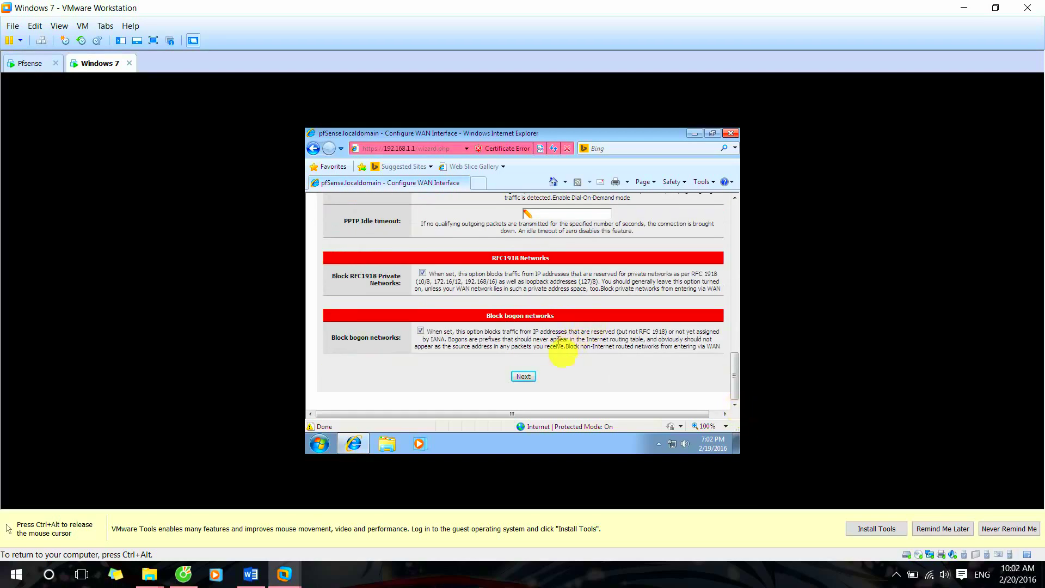
{"action": "scroll", "coordinate": [574, 332], "scroll_direction": "up", "scroll_amount": 15}
{"action": "scroll", "coordinate": [569, 332], "scroll_direction": "down", "scroll_amount": 1}
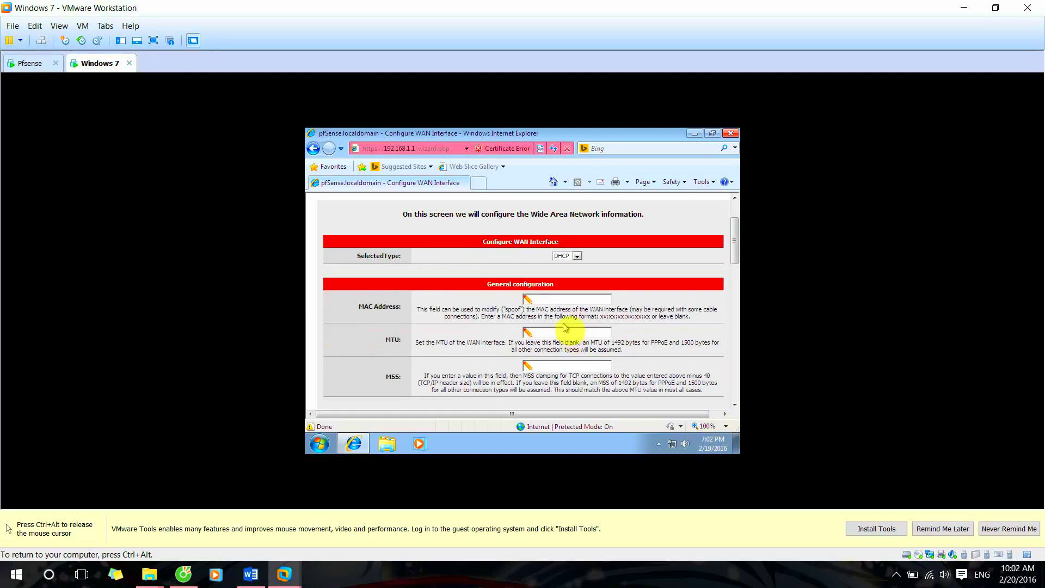
Pause the host's screen recorder, then go back in IE to the expired wizard.php page
{"action": "key", "text": "ctrl+alt"}
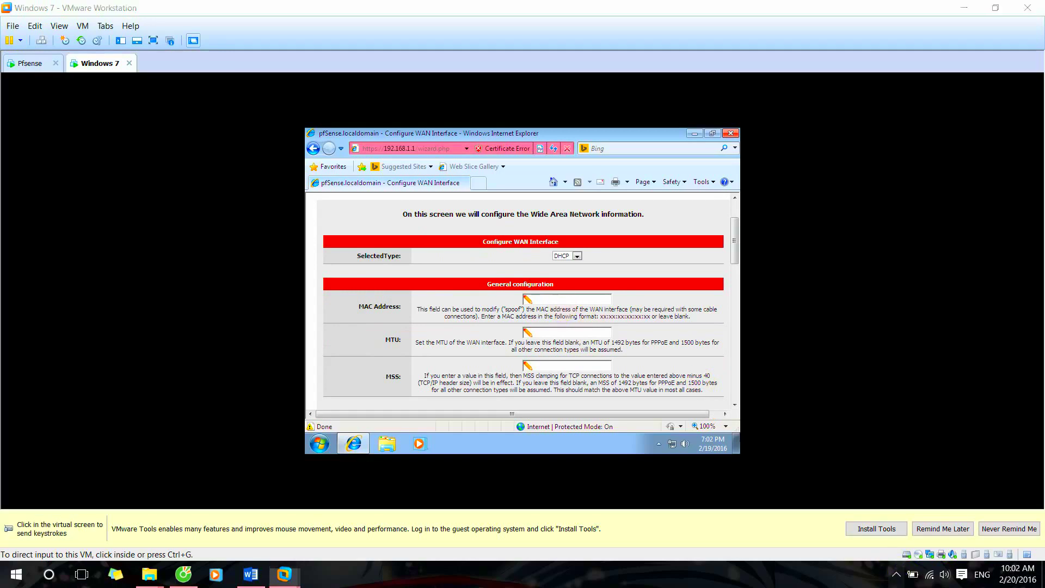
{"action": "left_click", "coordinate": [895, 573]}
{"action": "right_click", "coordinate": [921, 546]}
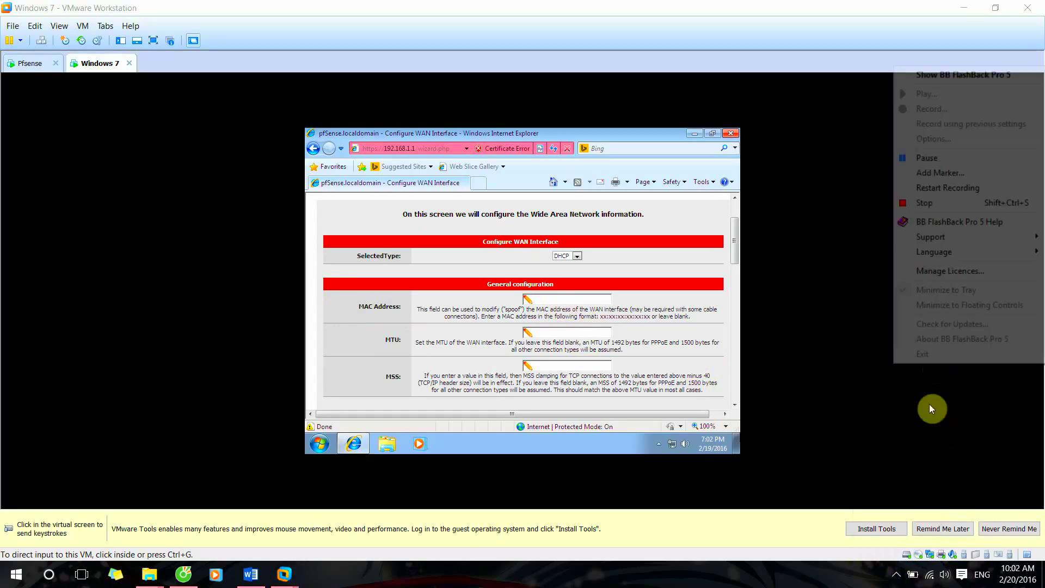
{"action": "left_click", "coordinate": [956, 161]}
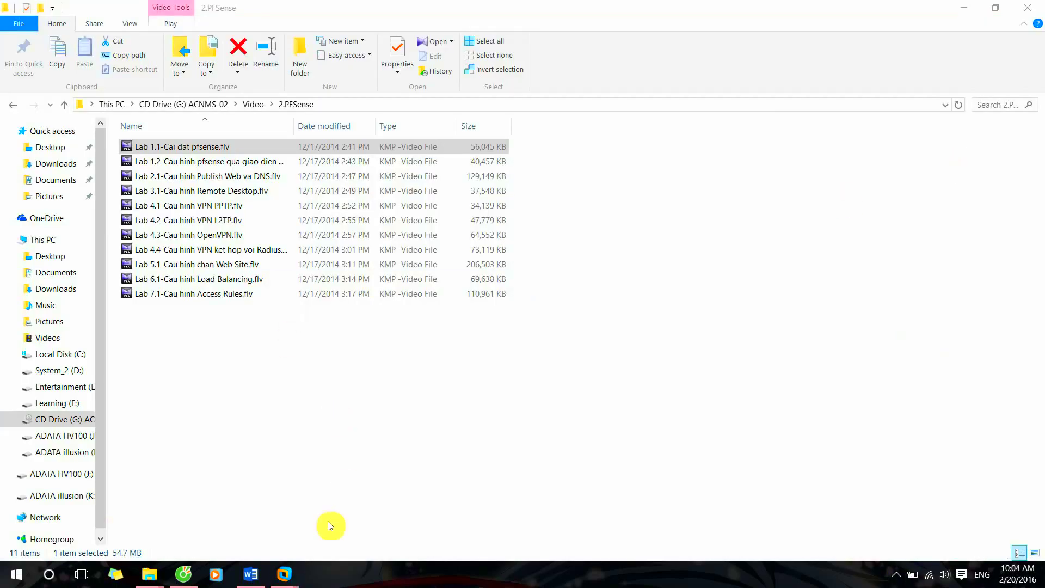
{"action": "left_click", "coordinate": [296, 579]}
{"action": "left_click", "coordinate": [350, 501]}
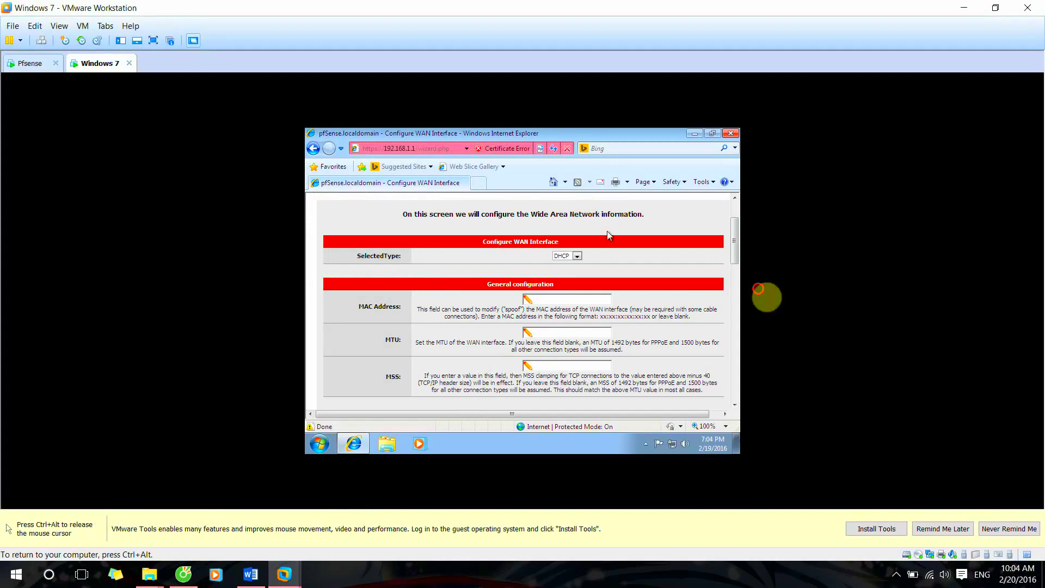
{"action": "scroll", "coordinate": [585, 365], "scroll_direction": "down", "scroll_amount": 15}
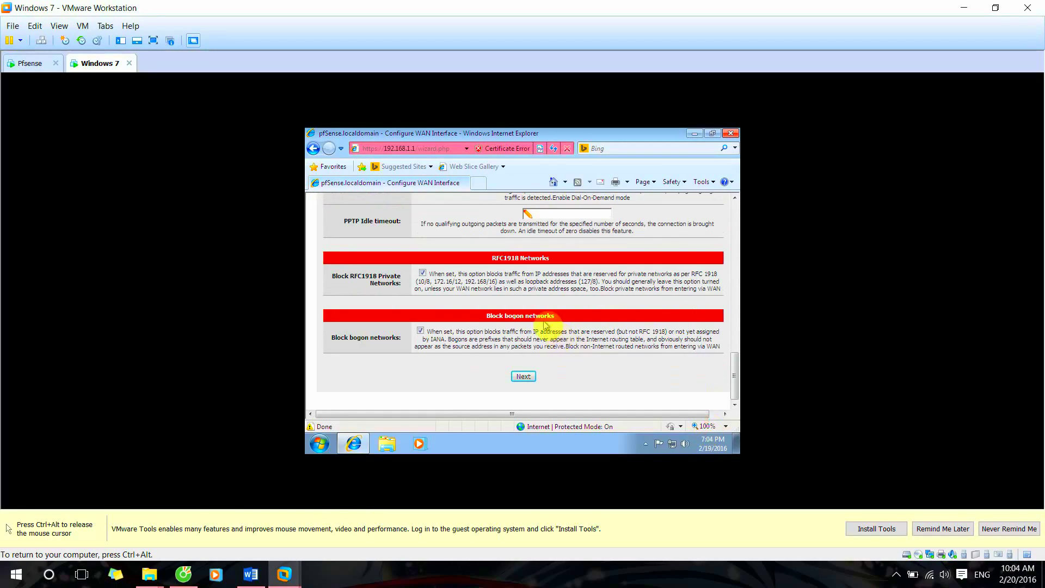
{"action": "key", "text": "alt+Left"}
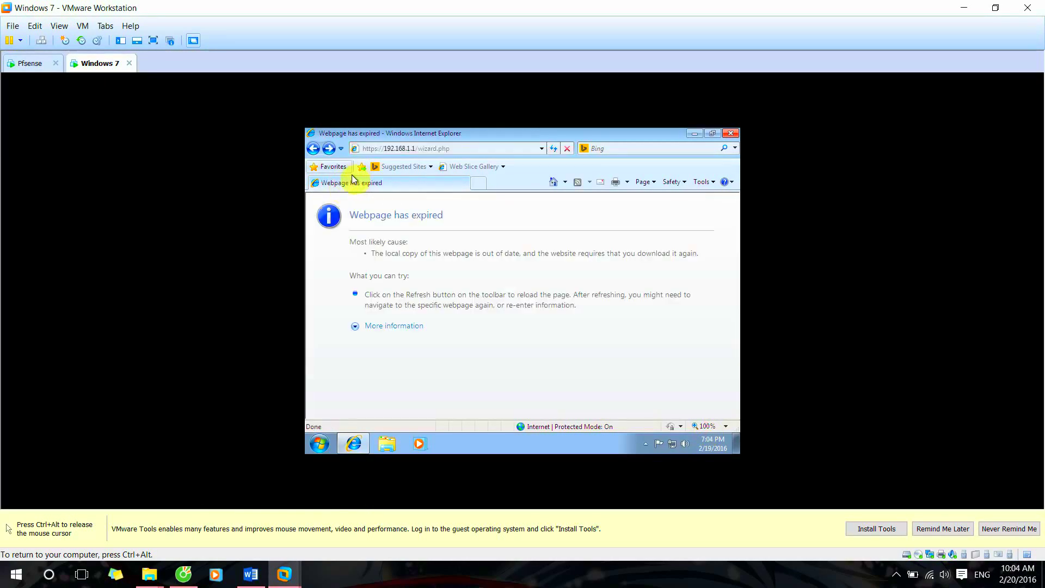
Open 192.168.1.1 in IE to view the dashboard with WAN 192.168.47.8 and LAN 192.168.1.1
{"action": "left_click", "coordinate": [391, 149]}
{"action": "key", "text": "Return"}
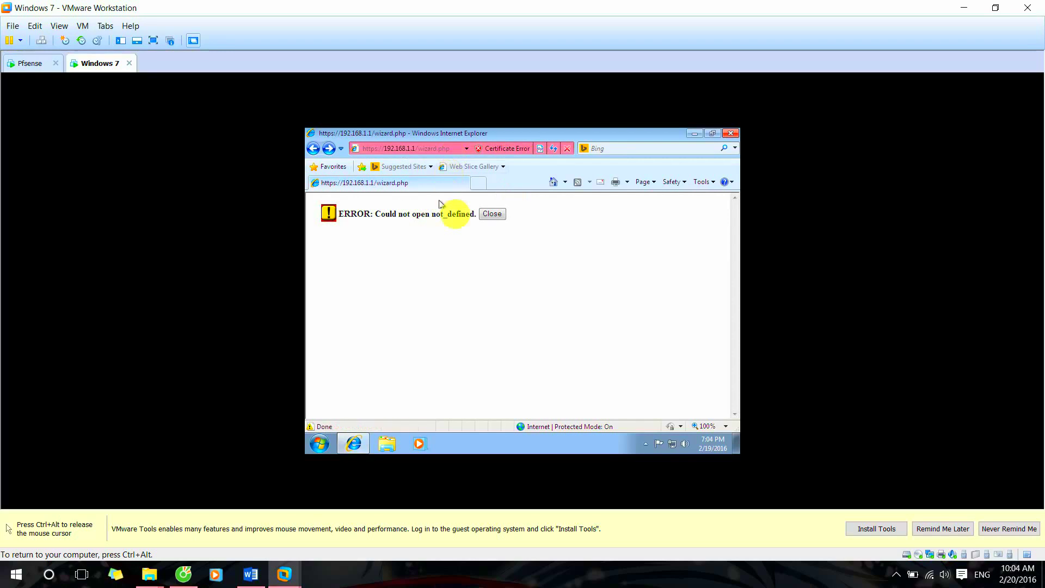
{"action": "left_click", "coordinate": [436, 152]}
{"action": "type", "text": "192.168.1"}
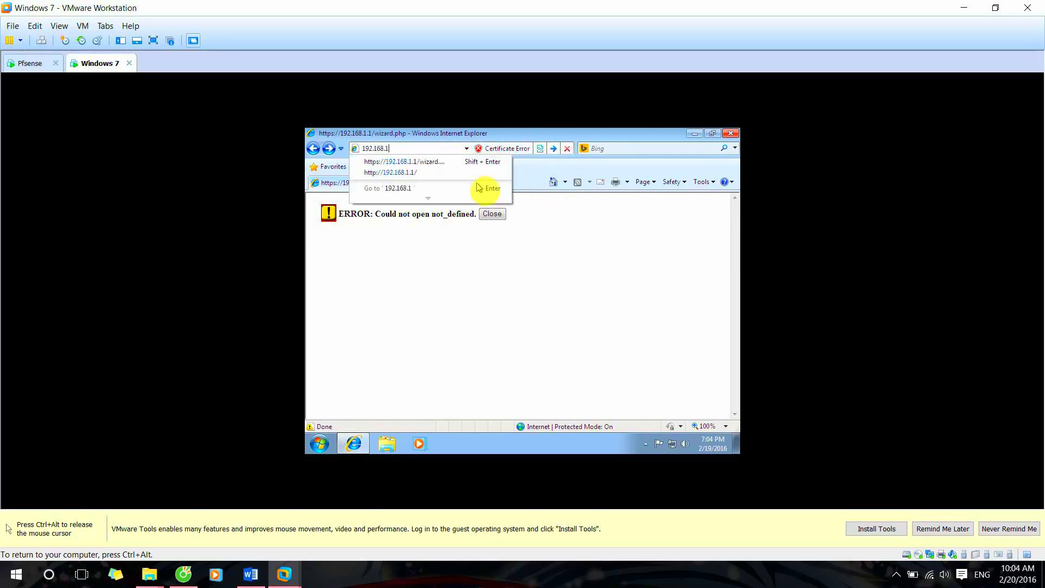
{"action": "type", "text": ".1"}
{"action": "left_click", "coordinate": [478, 187]}
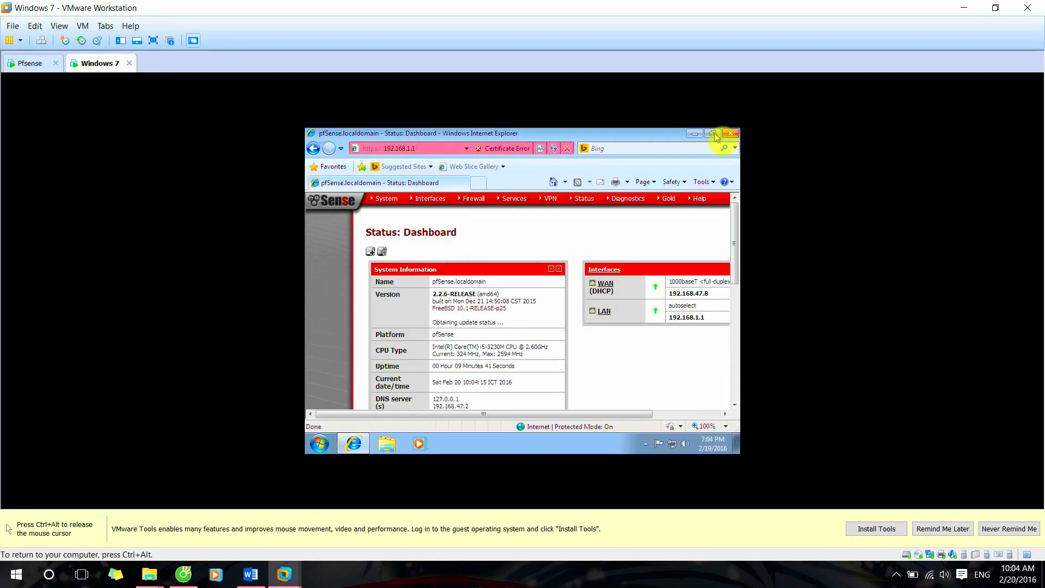
{"action": "scroll", "coordinate": [599, 226], "scroll_direction": "down", "scroll_amount": 2}
{"action": "scroll", "coordinate": [591, 299], "scroll_direction": "down", "scroll_amount": 2}
{"action": "scroll", "coordinate": [508, 234], "scroll_direction": "up", "scroll_amount": 5}
{"action": "mouse_move", "coordinate": [385, 199]}
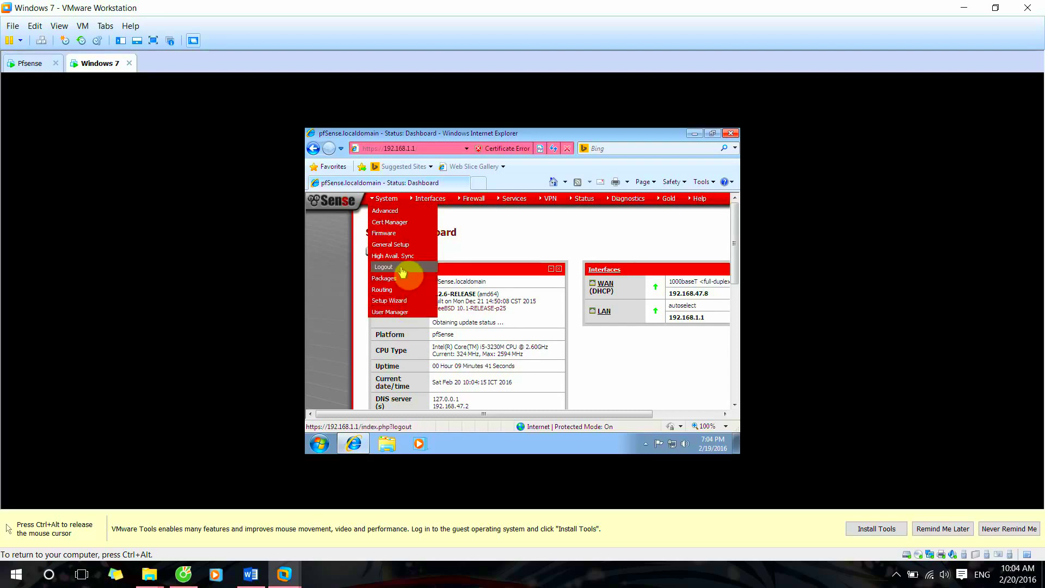
Open System > User Manager, view the Groups tab, then the Settings tab
{"action": "left_click", "coordinate": [402, 312]}
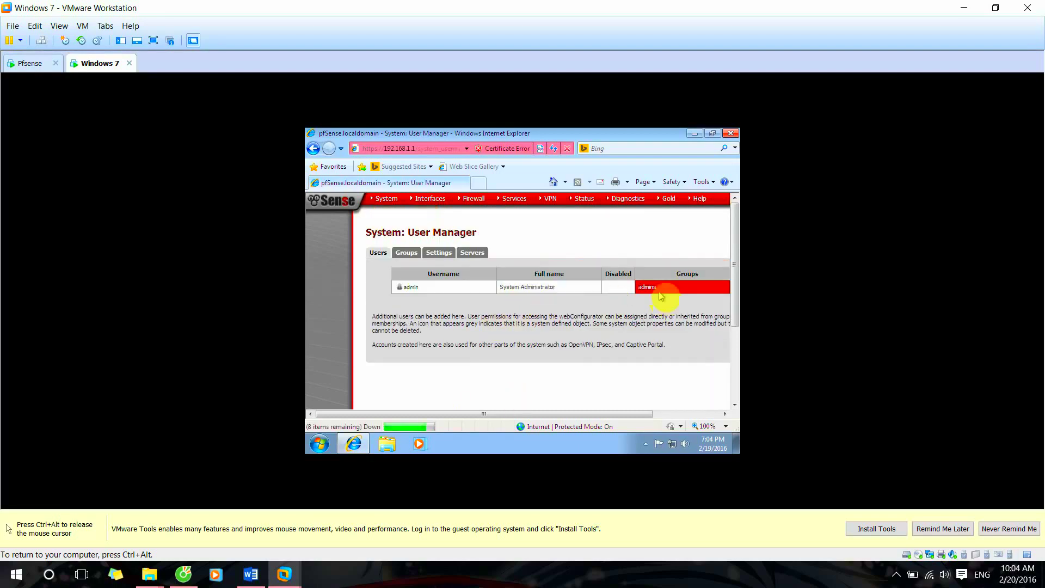
{"action": "scroll", "coordinate": [467, 264], "scroll_direction": "down", "scroll_amount": 1}
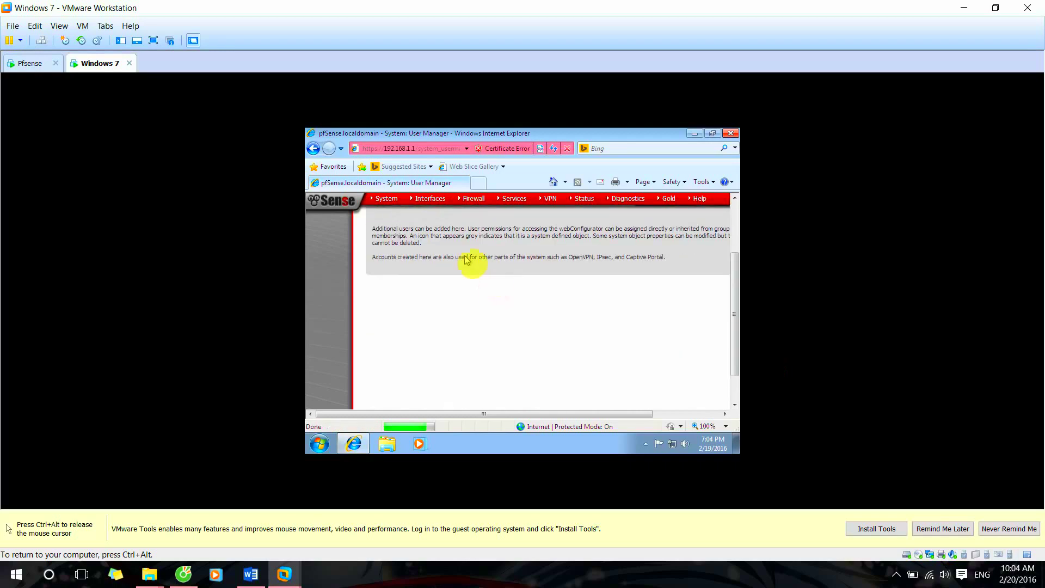
{"action": "scroll", "coordinate": [459, 263], "scroll_direction": "up", "scroll_amount": 1}
{"action": "left_click", "coordinate": [406, 253]}
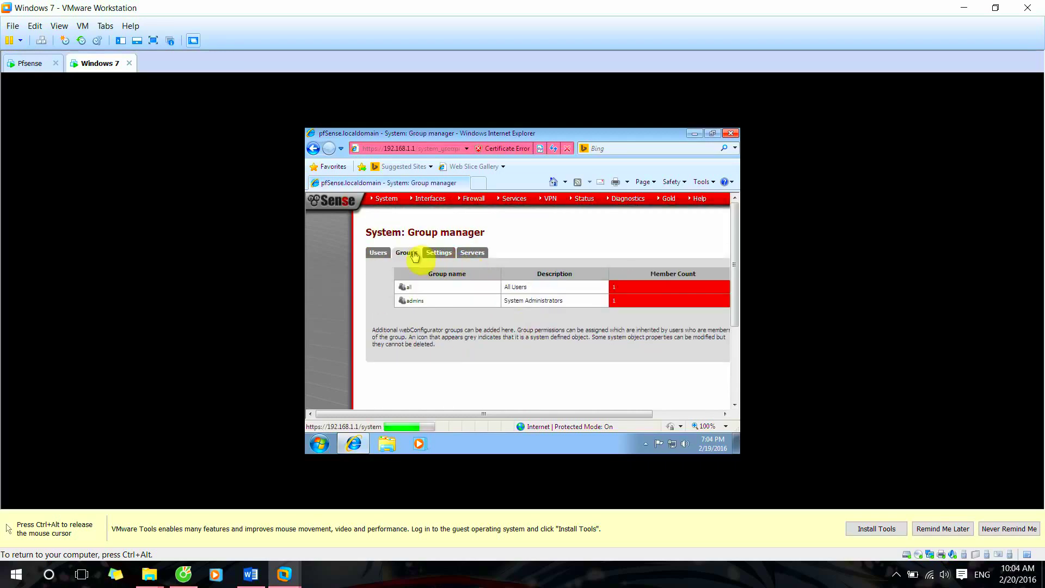
{"action": "left_click", "coordinate": [448, 255]}
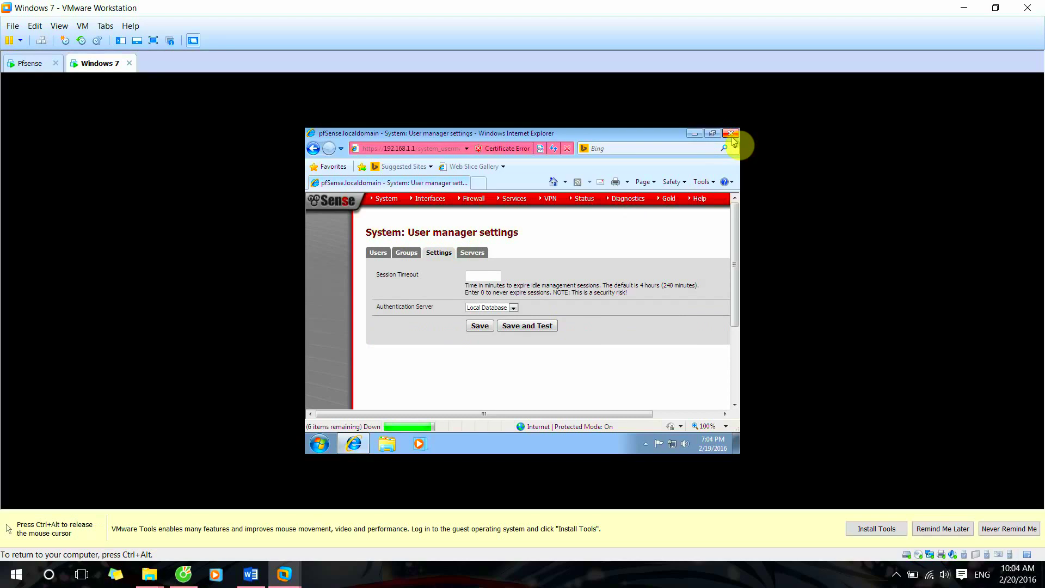
Release the VM and open the screen recorder's tray menu on the host
{"action": "key", "text": "ctrl+alt"}
{"action": "left_click", "coordinate": [896, 575]}
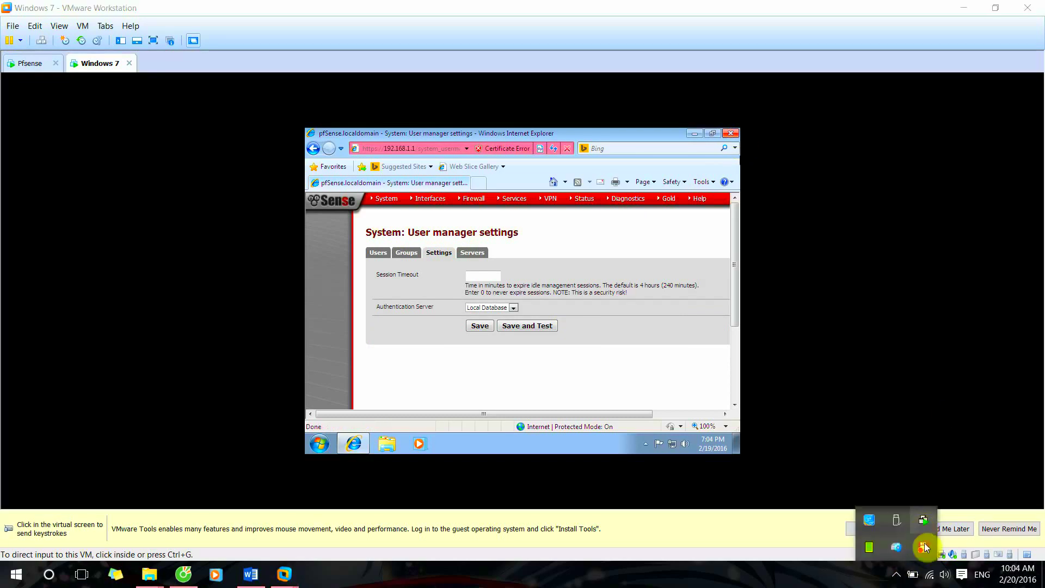
{"action": "right_click", "coordinate": [923, 541]}
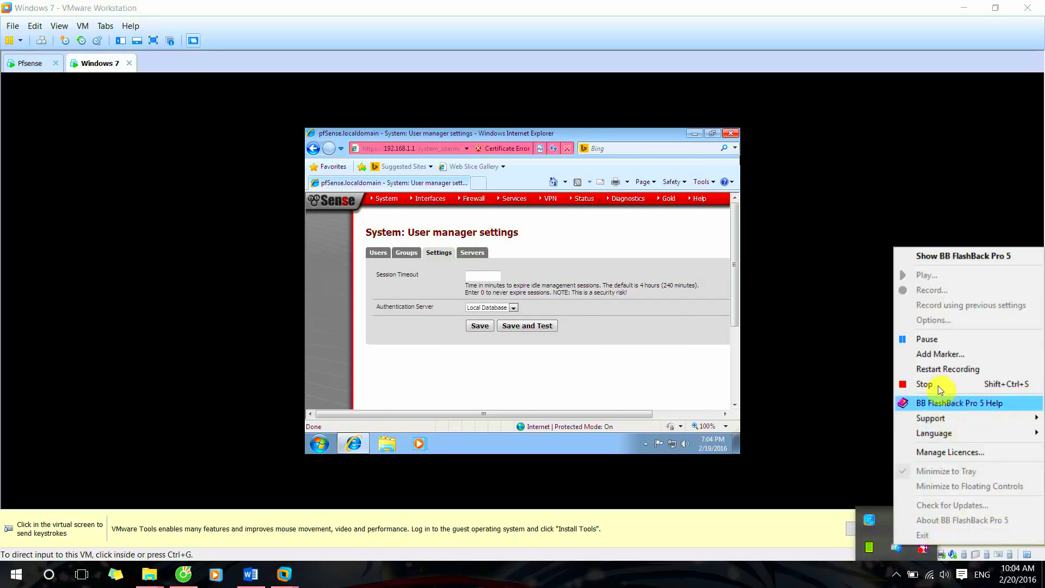